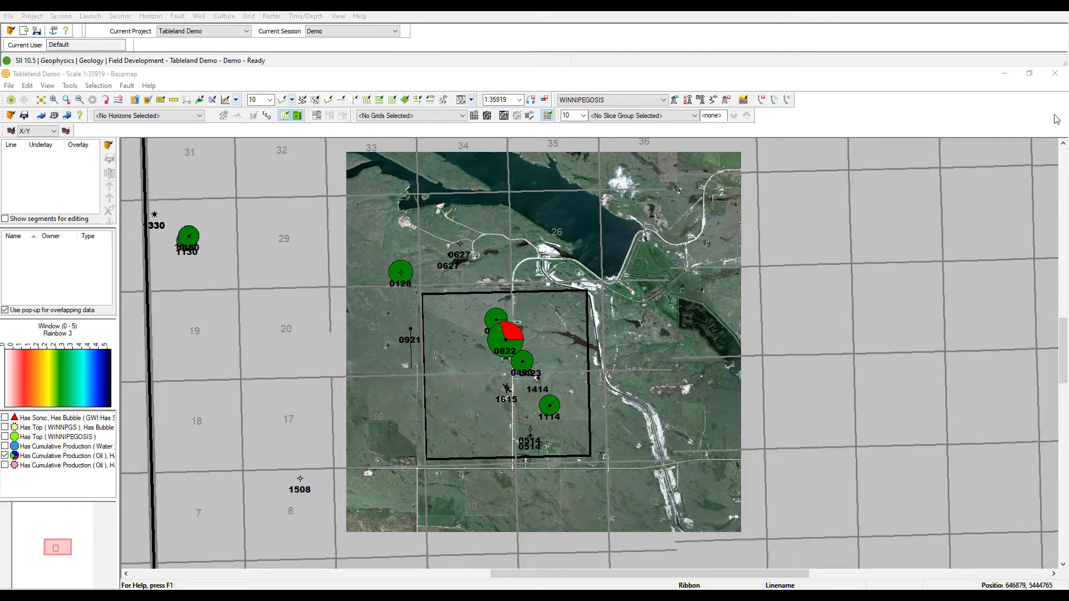
Select the Table3D survey outline and well 0822, then open the well's properties
click(506, 346)
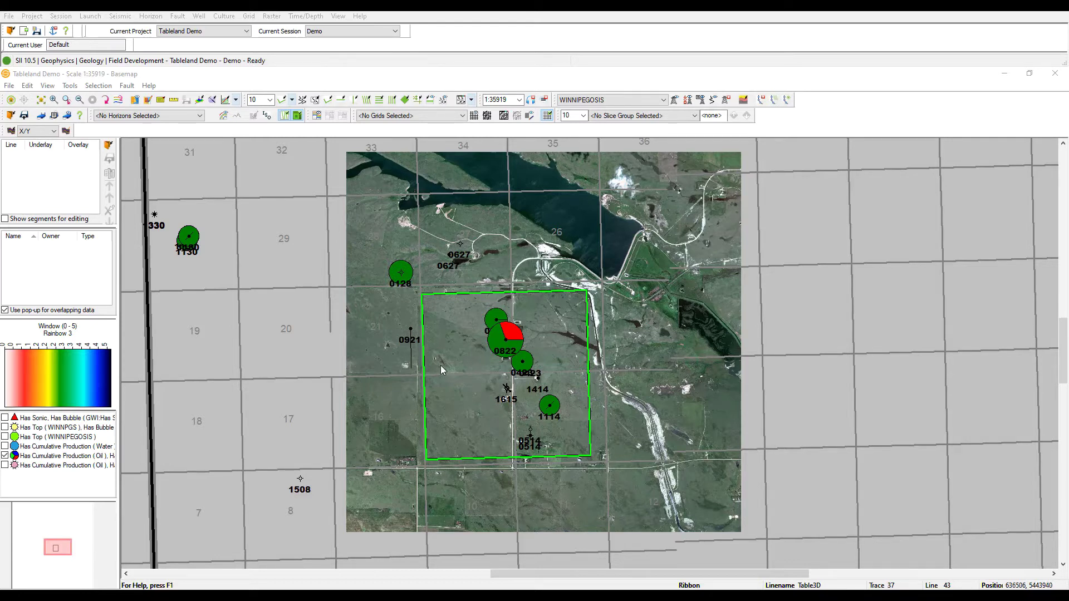
click(512, 344)
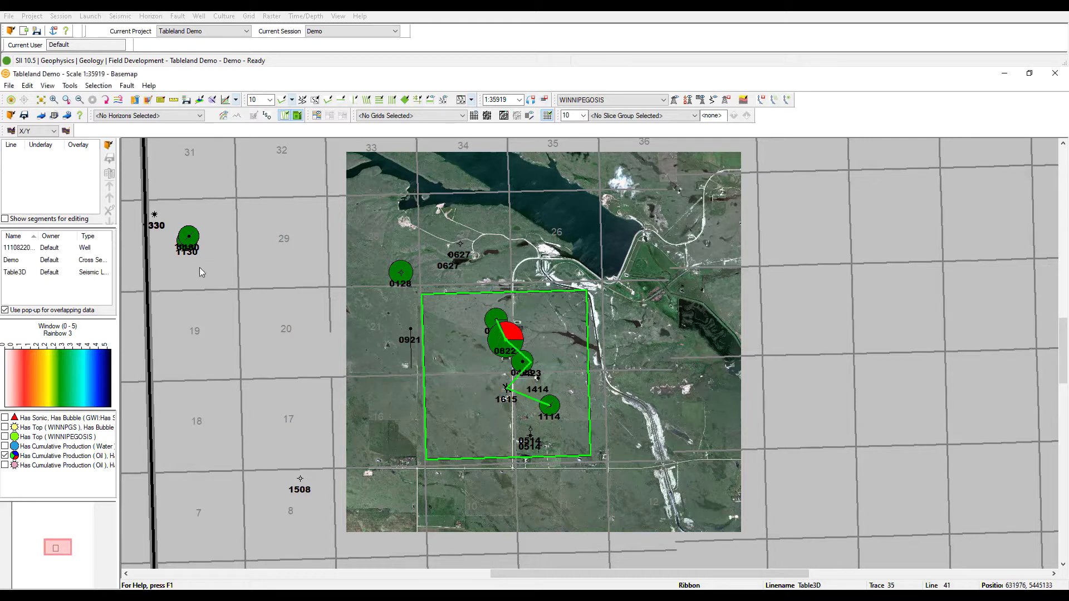
click(77, 250)
right_click(77, 249)
click(106, 283)
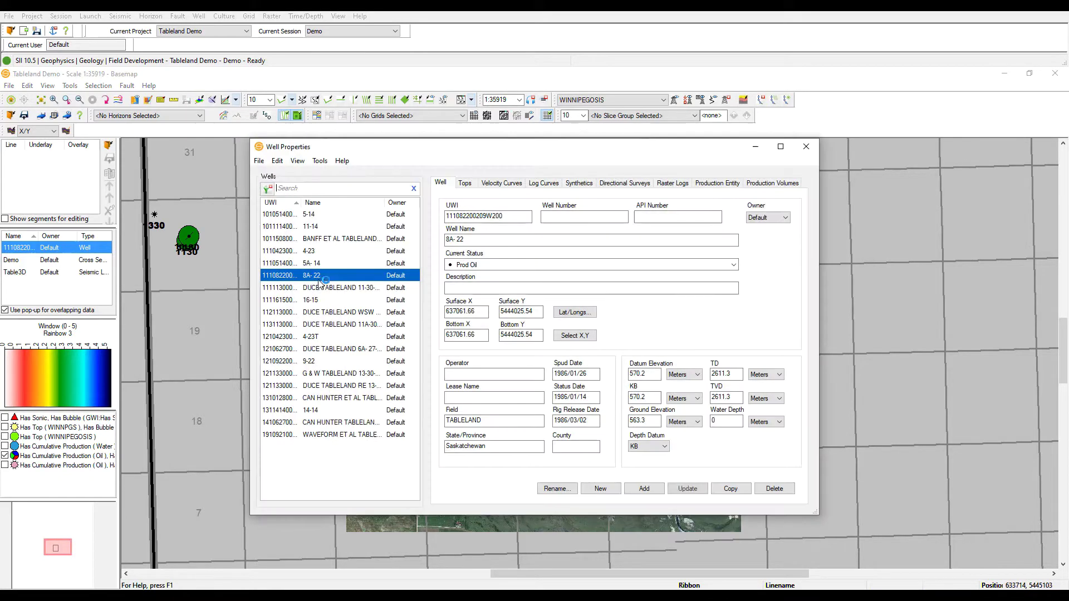
Show well 8A-22's production volumes as a Cumulative Production Graph
click(773, 184)
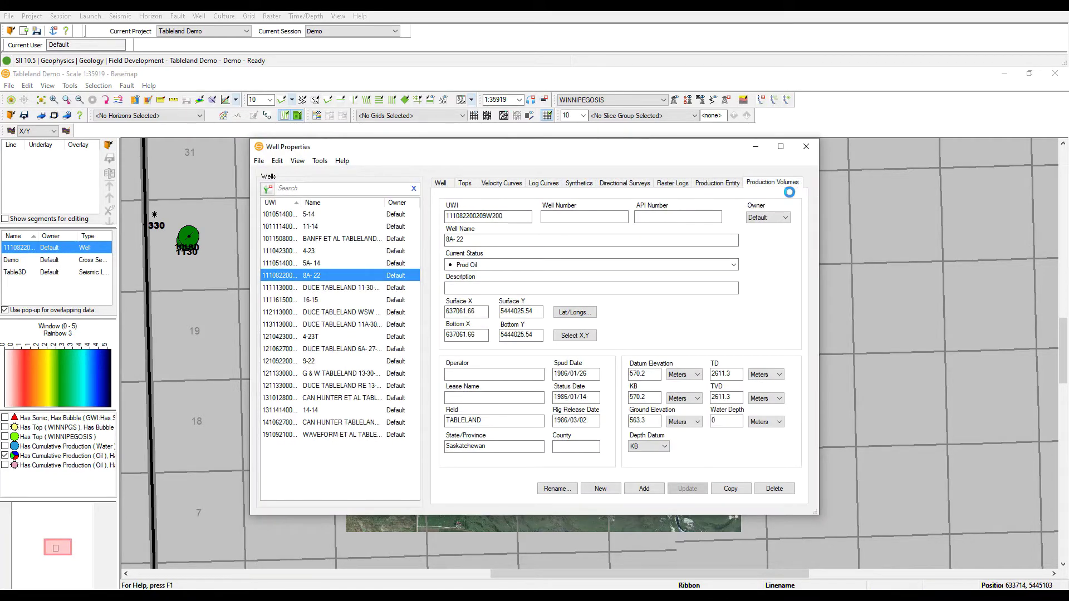
click(562, 220)
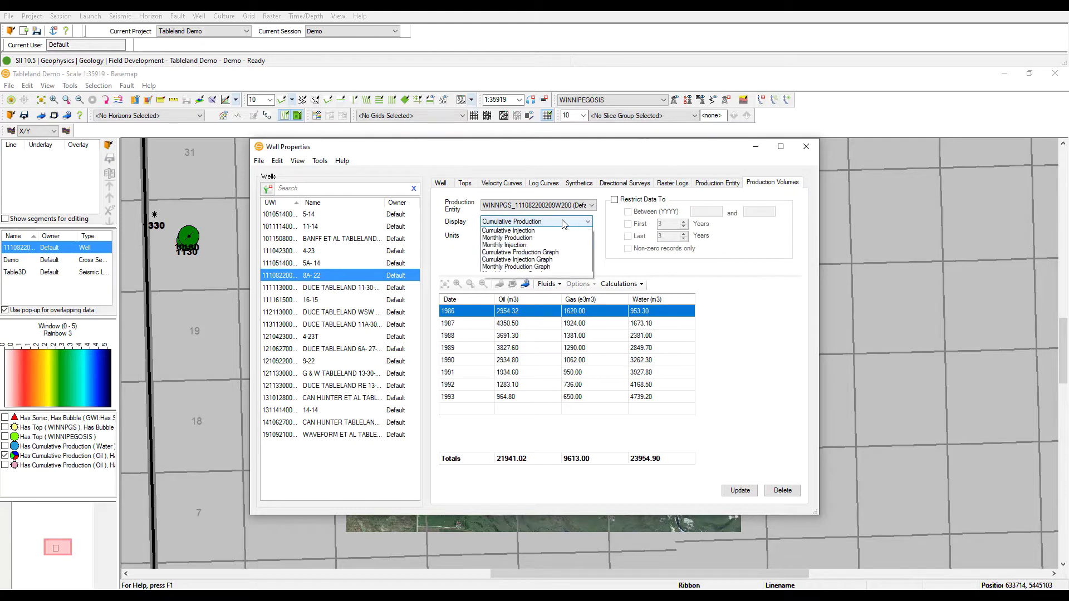
click(535, 265)
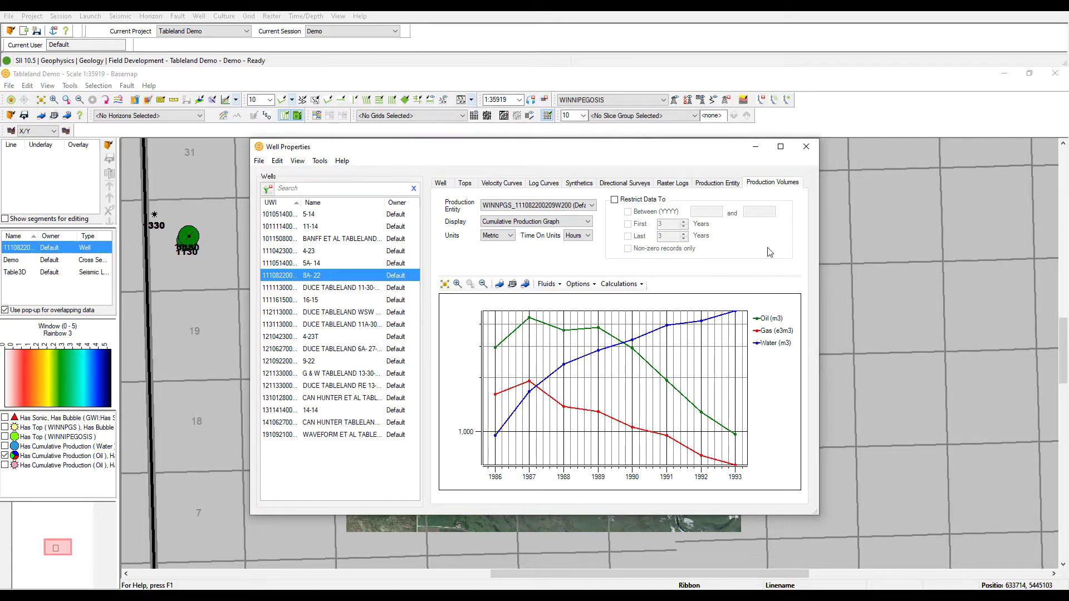
Close Well Properties and open well 8A-22 in the Log Editor
click(806, 146)
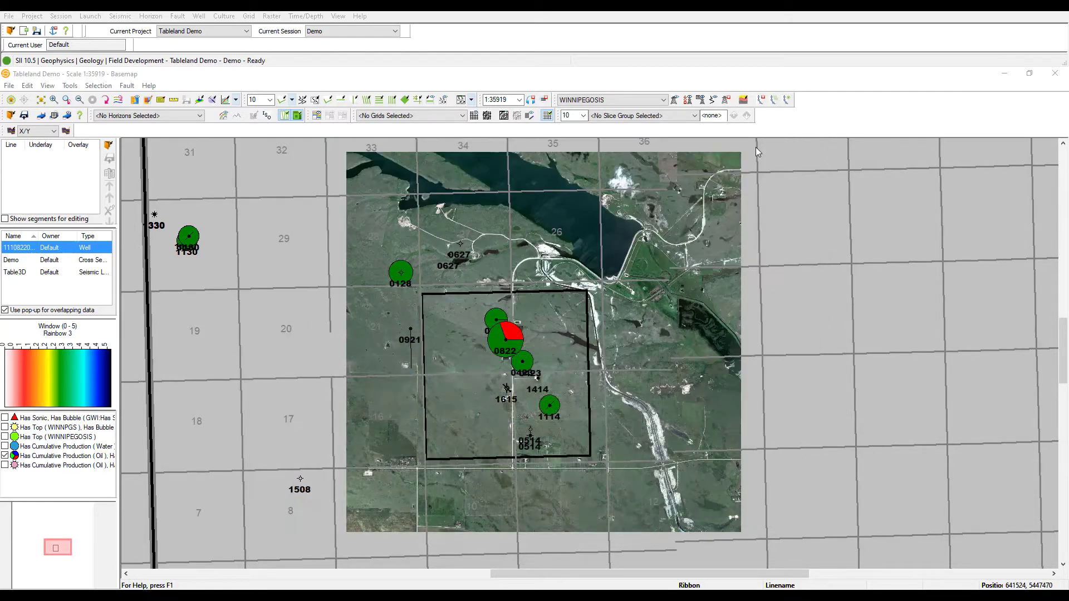
right_click(69, 248)
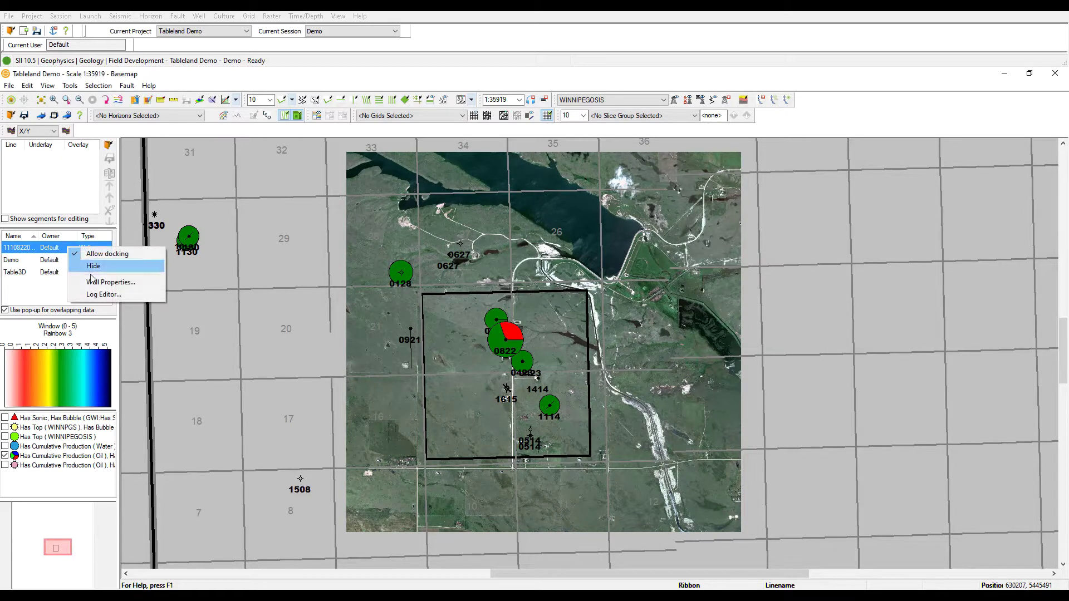
click(105, 294)
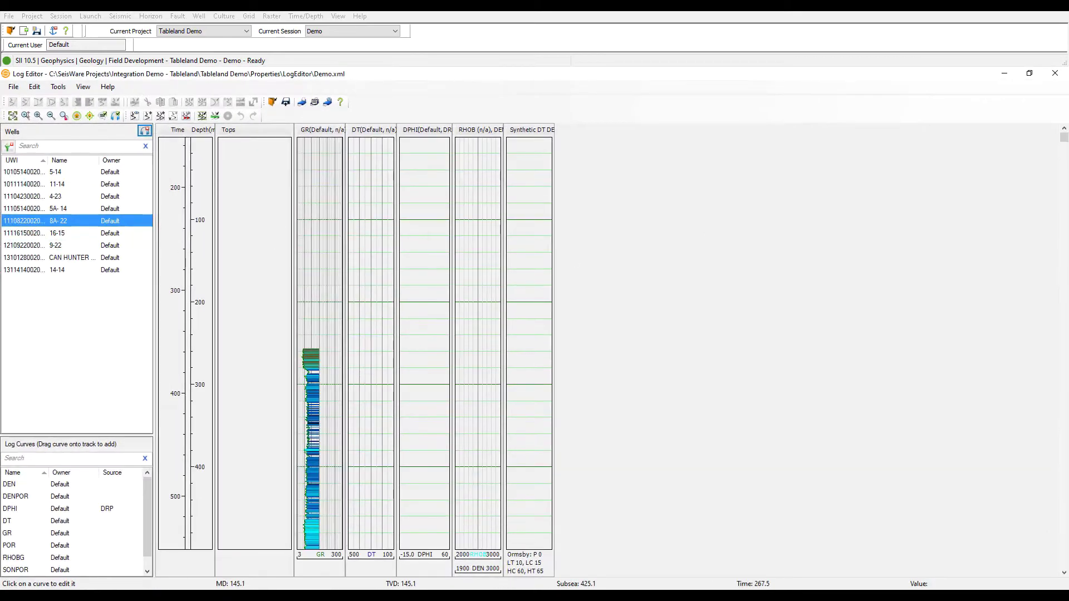
drag(1063, 138, 1064, 305)
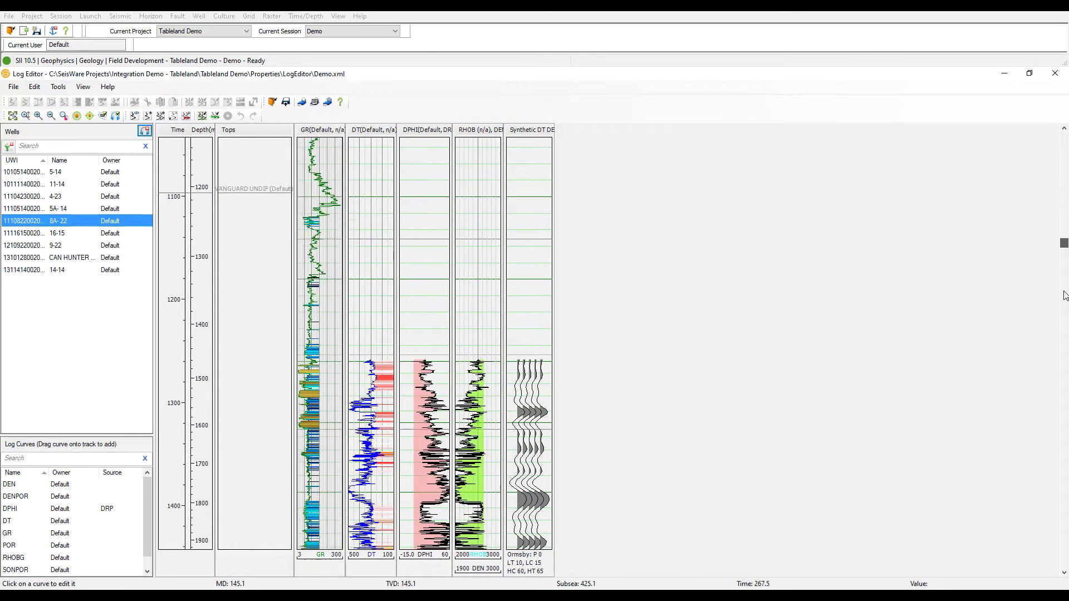
scroll(698, 385, down, 5)
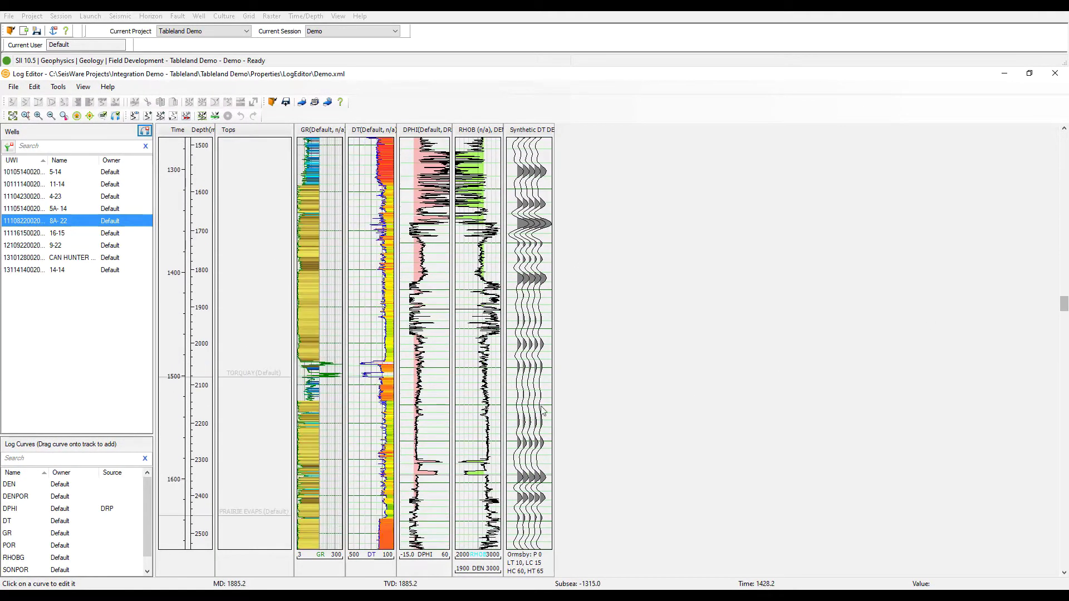
scroll(585, 393, down, 10)
scroll(473, 407, up, 3)
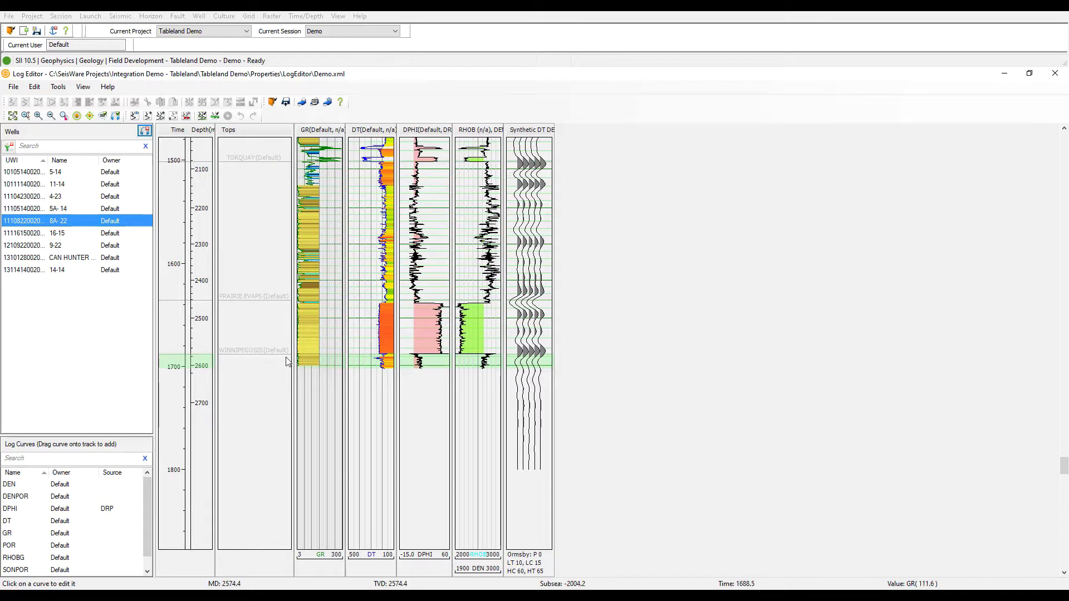
Browse logs of wells 16-15 and 9-22, return to 8A-22, then minimize the editor
click(89, 233)
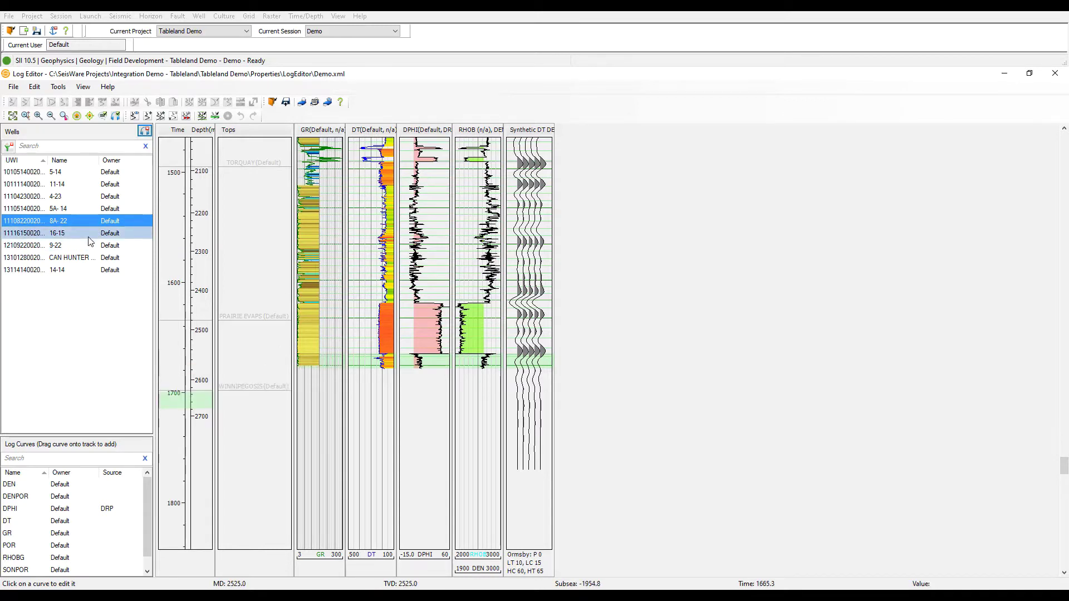
click(85, 245)
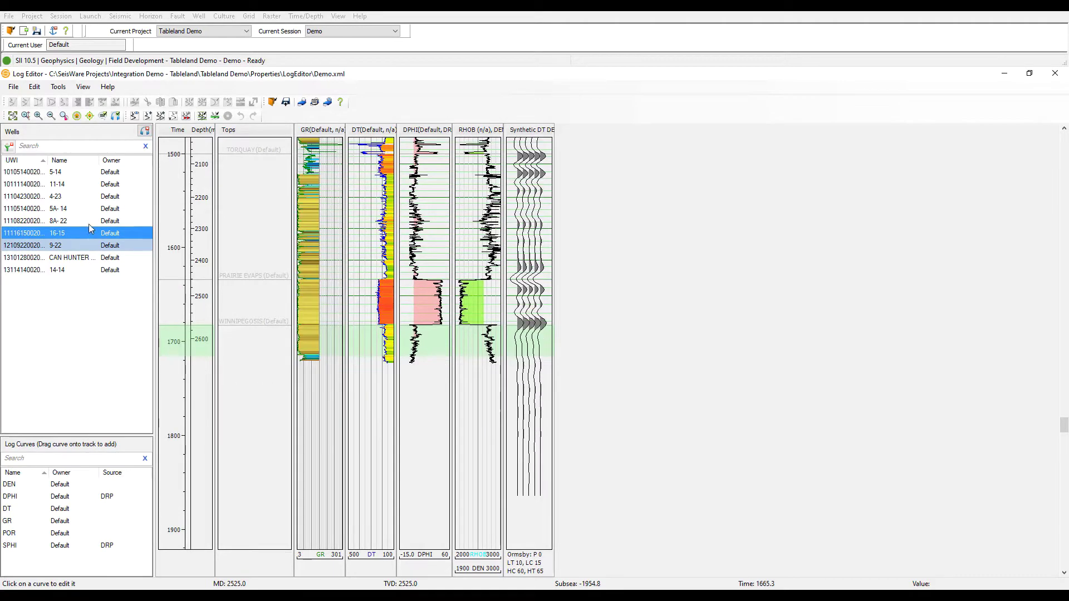
key(Down)
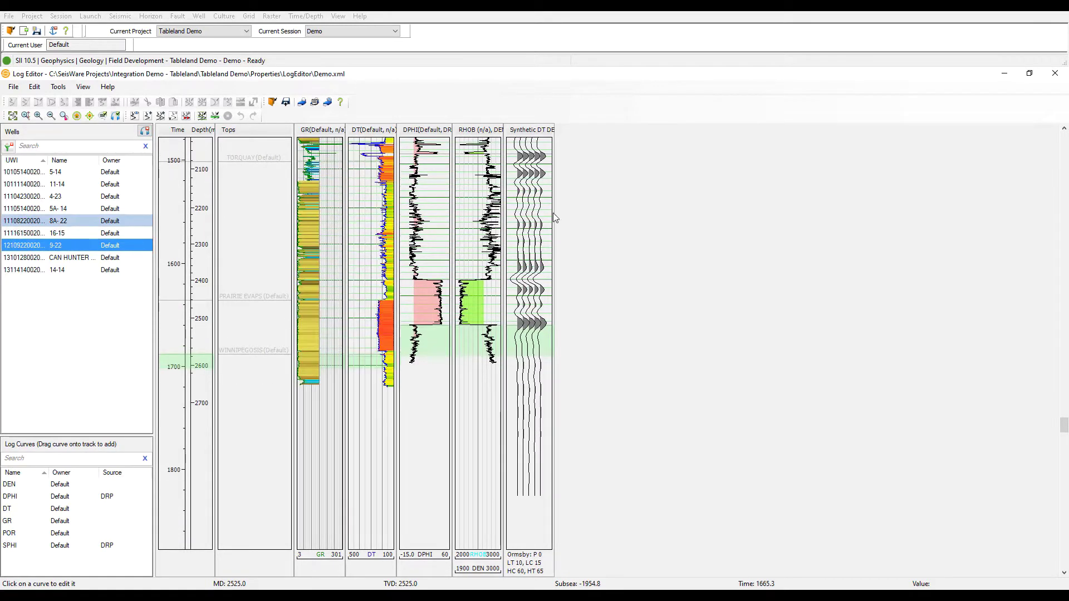
key(Up)
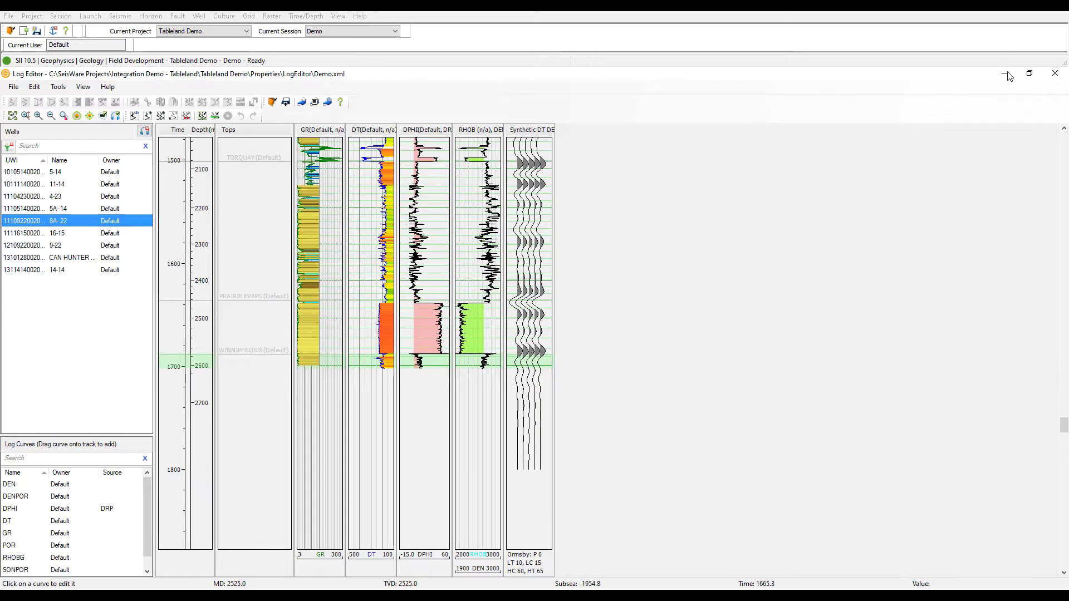
click(1009, 75)
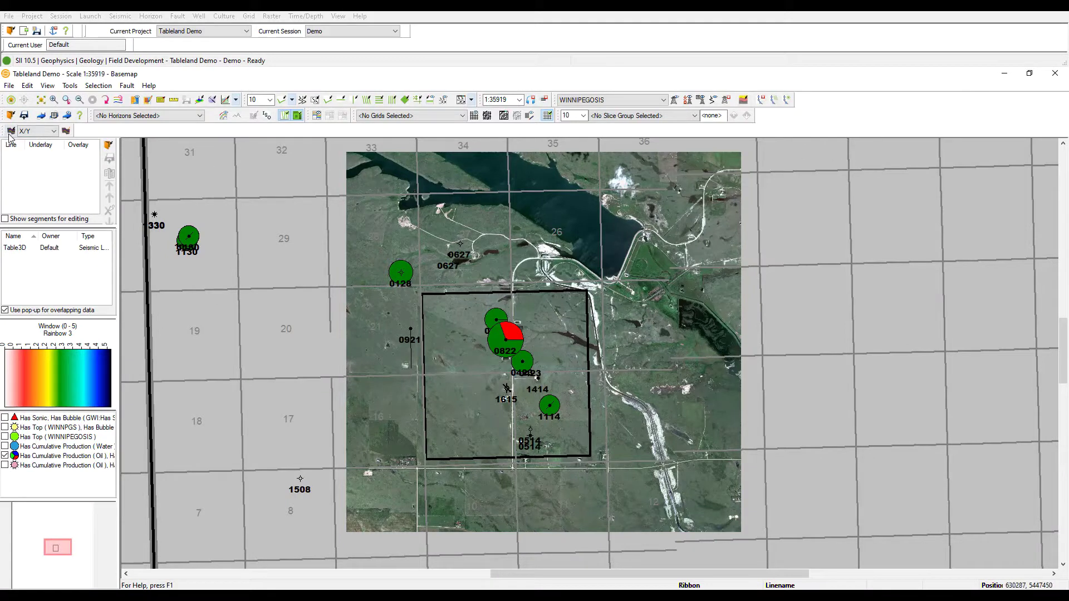
Digitize a cross section named test through wells 0822 and 1414 toward 1114
click(469, 285)
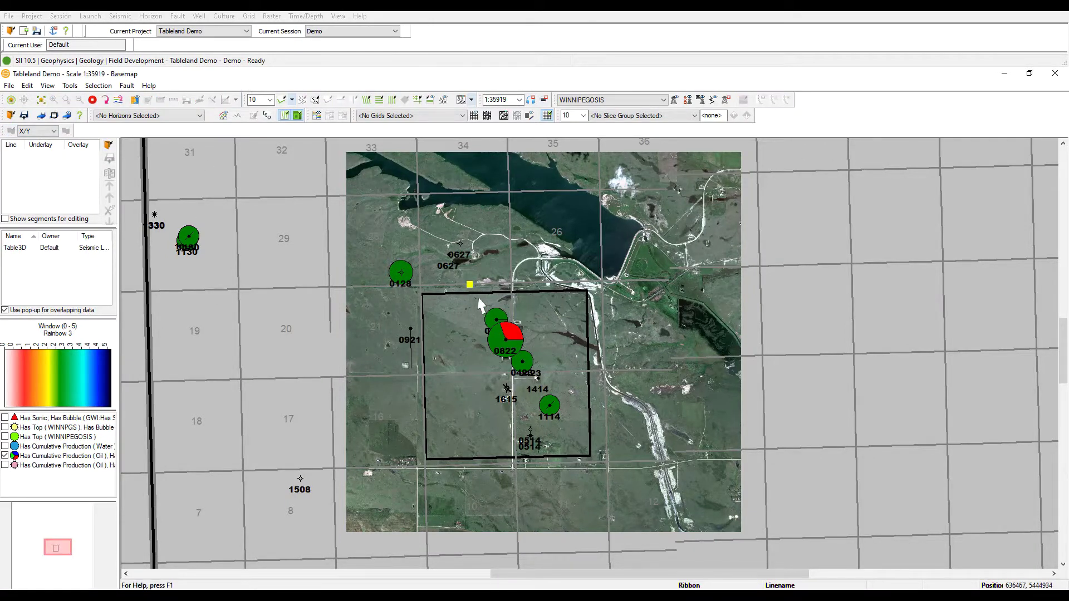
click(494, 319)
click(508, 344)
click(530, 373)
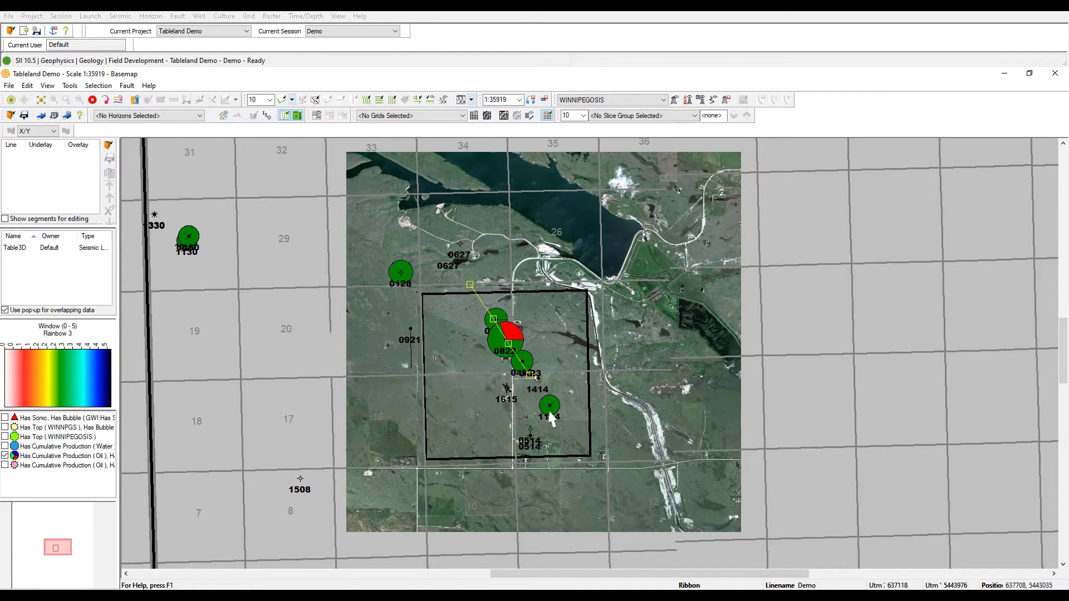
click(557, 434)
double_click(560, 441)
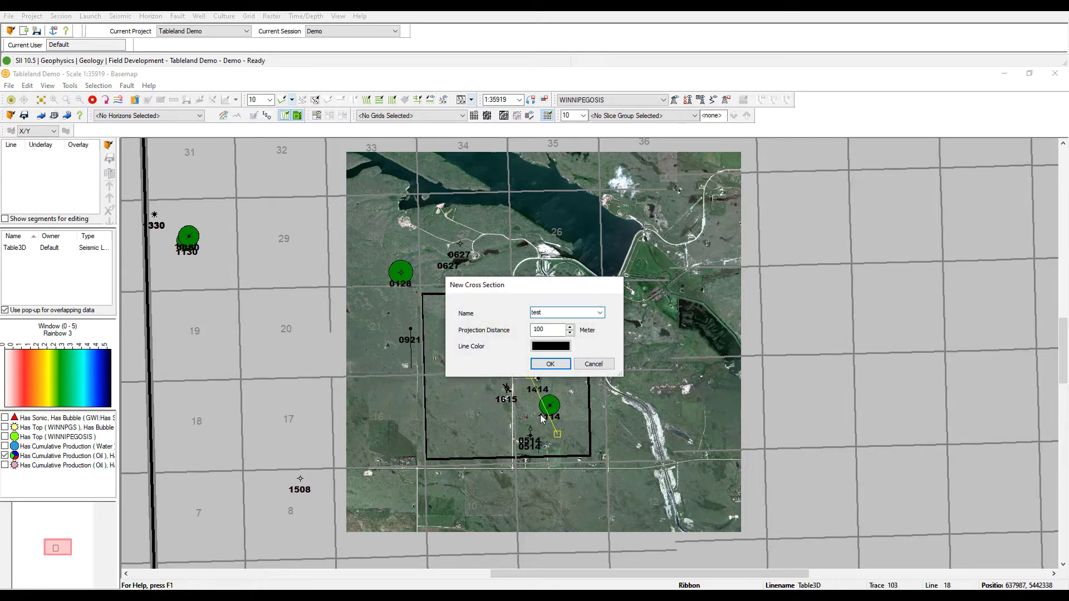
key(Return)
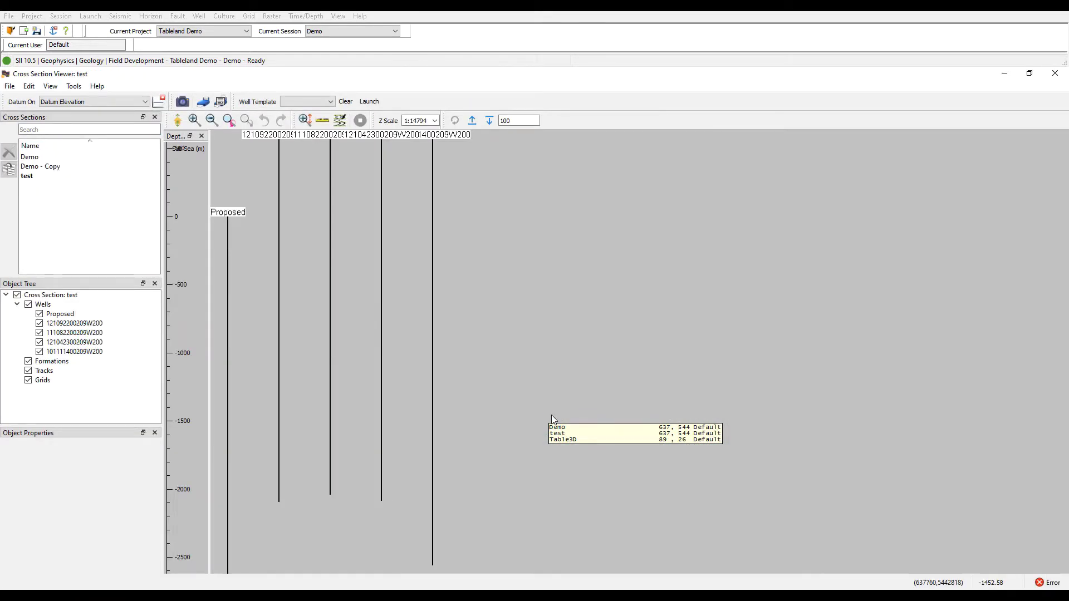
Try a larger projection distance on section test, then return it to 100 m
click(101, 296)
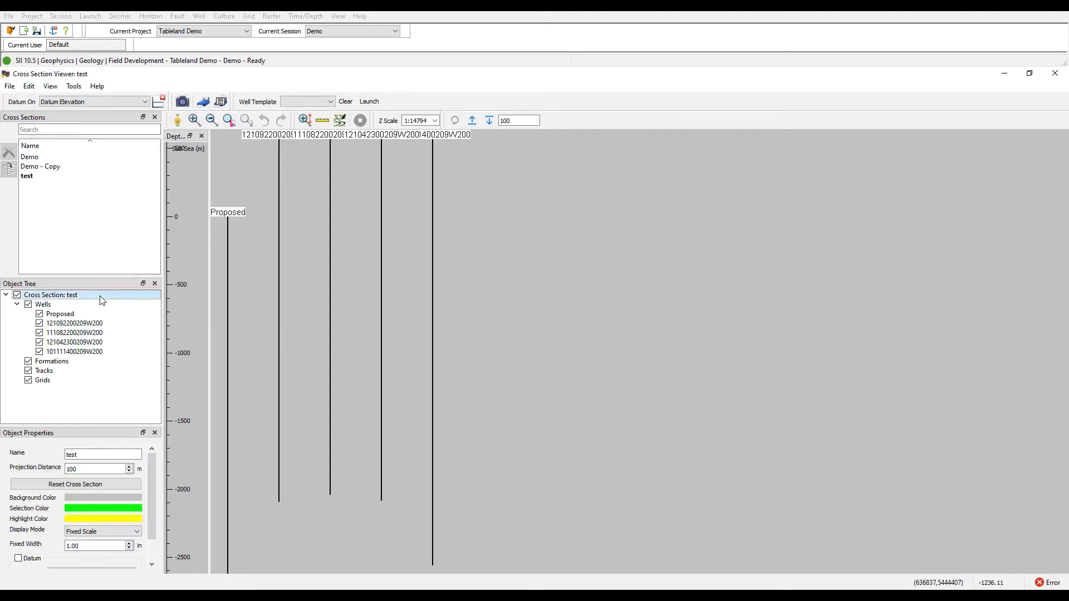
click(116, 467)
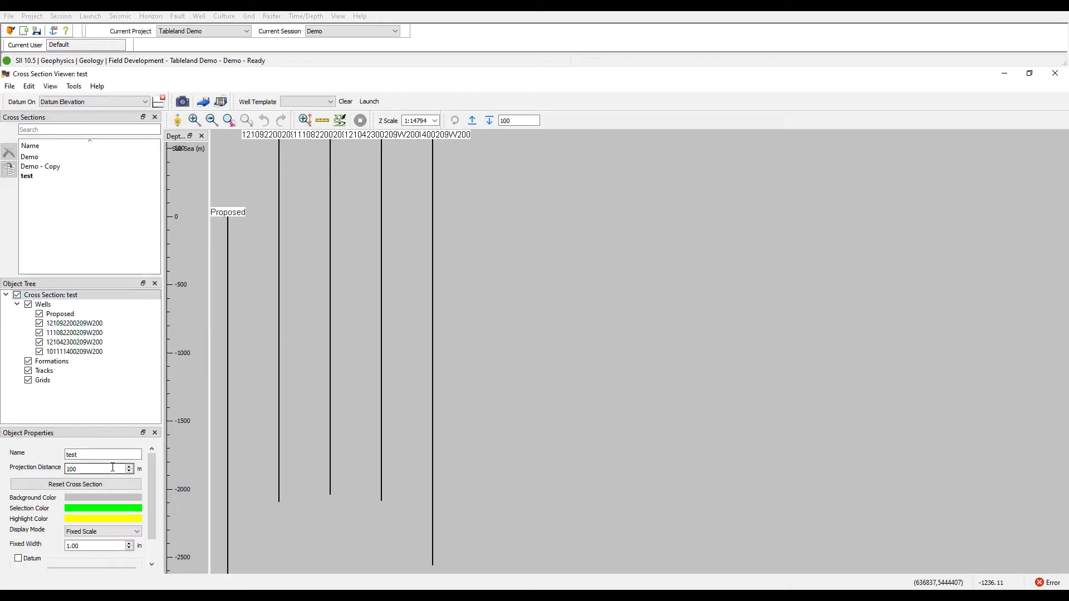
text(00)
key(Return)
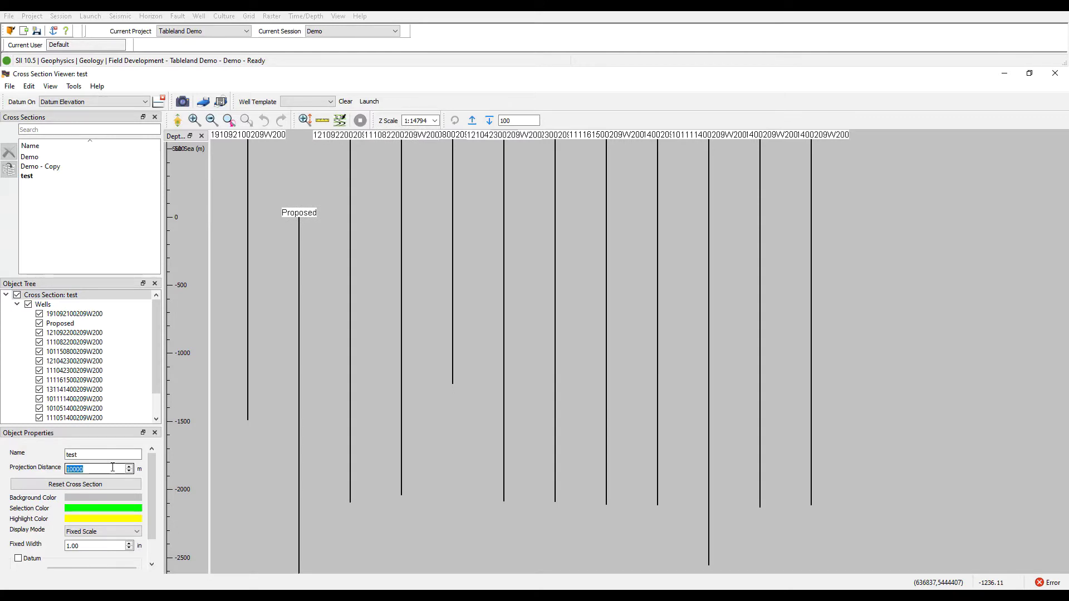
text(1000)
key(Return)
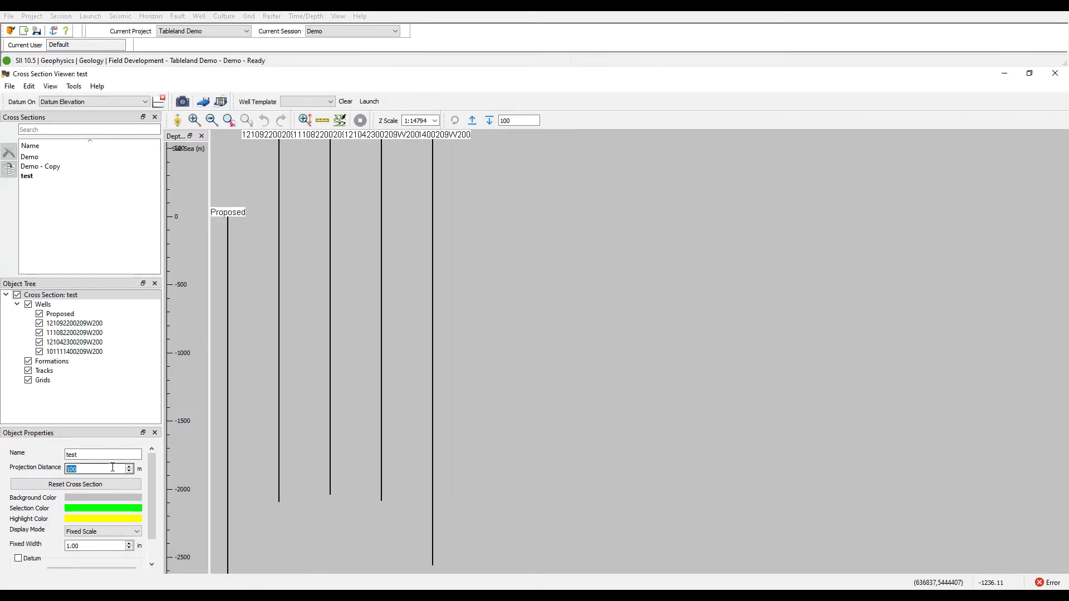
Change the section display mode from true scale to Fixed Scale and restore down the viewer
click(137, 532)
click(83, 540)
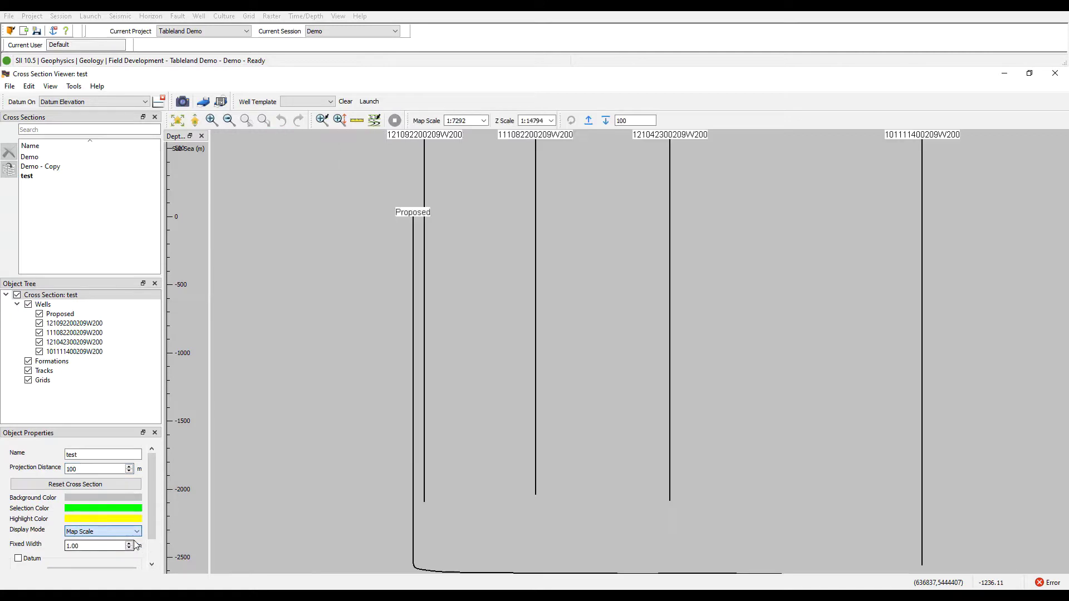
click(125, 532)
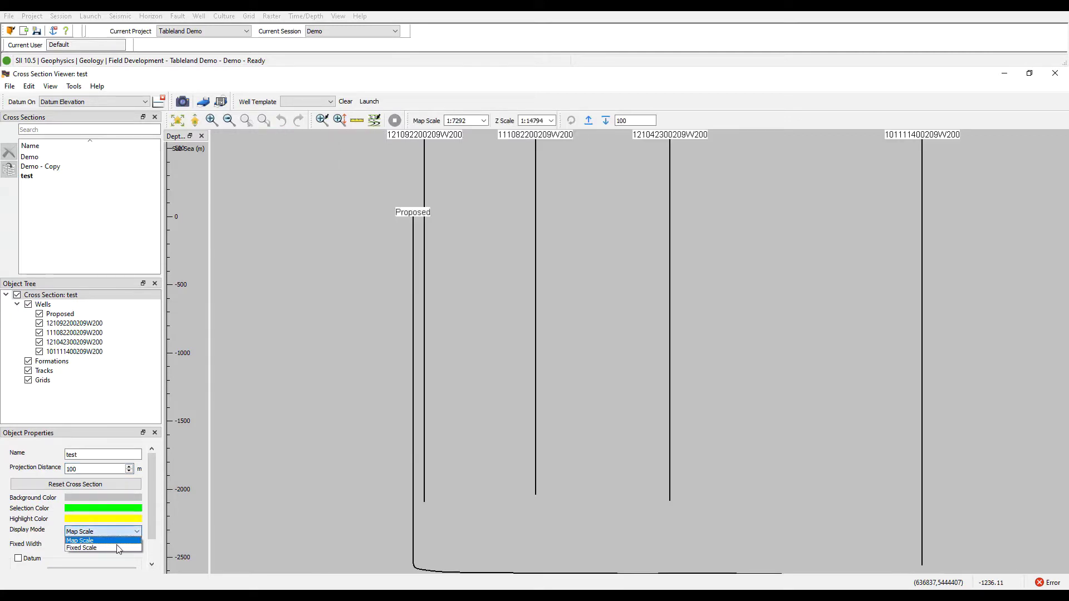
click(100, 548)
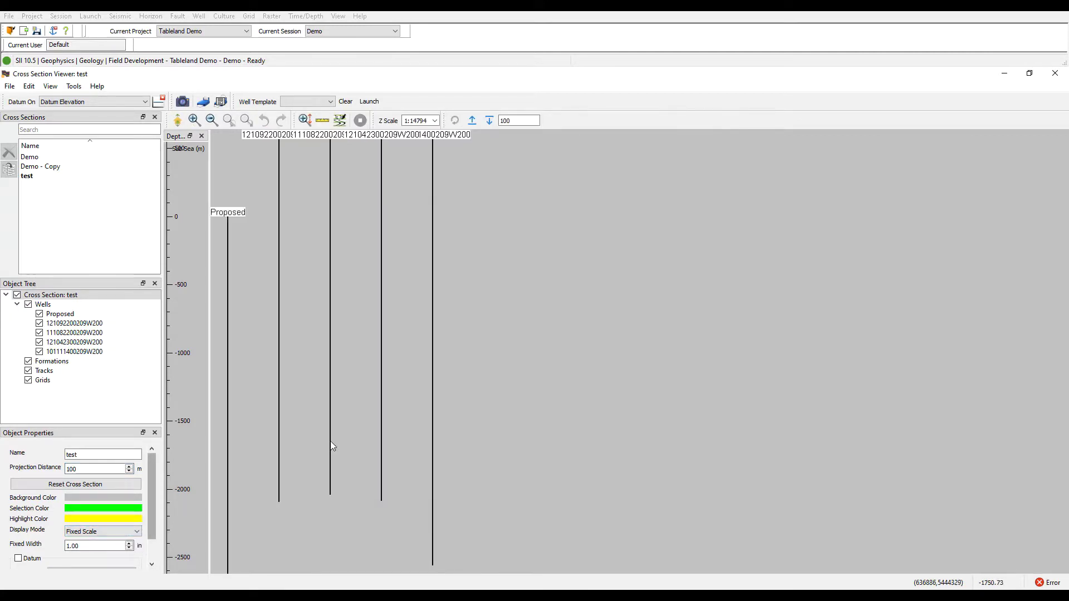
click(1029, 73)
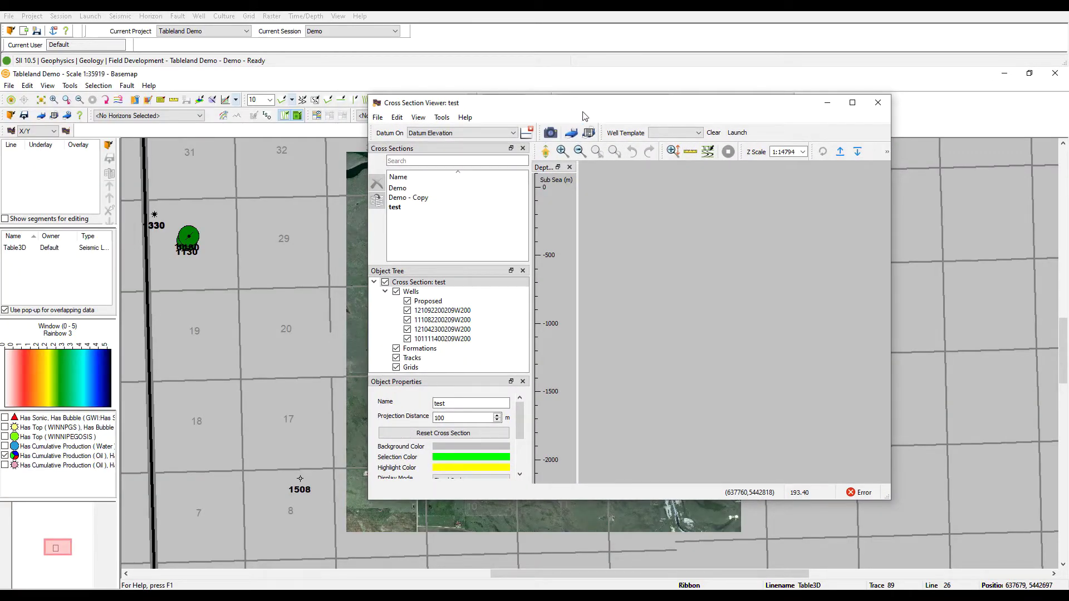
Move the viewer aside and turn off the Raster layer in Layer Properties
drag(583, 108, 192, 159)
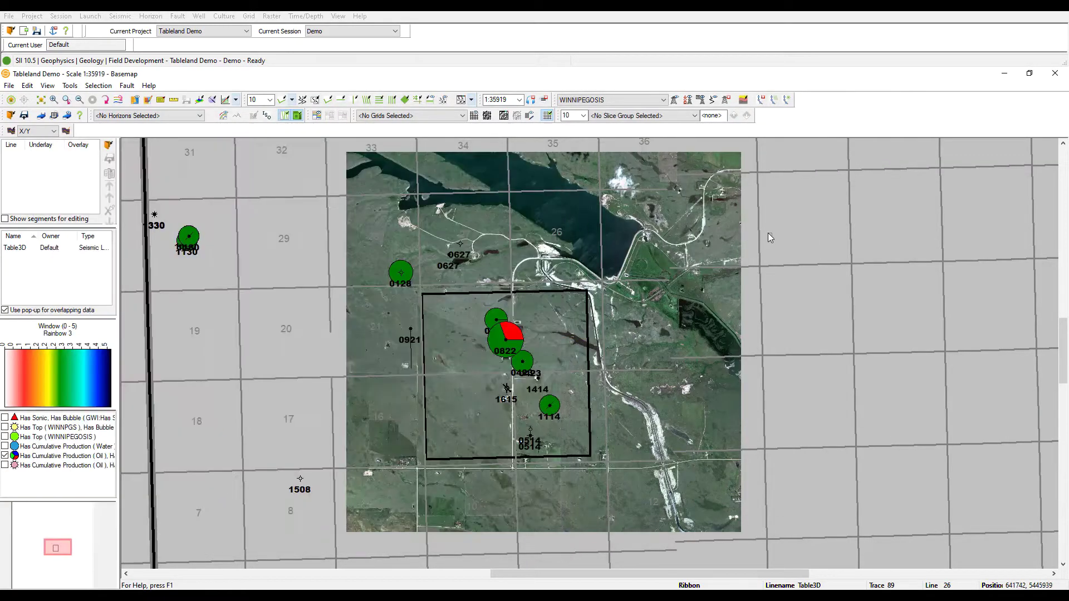
right_click(768, 234)
click(802, 263)
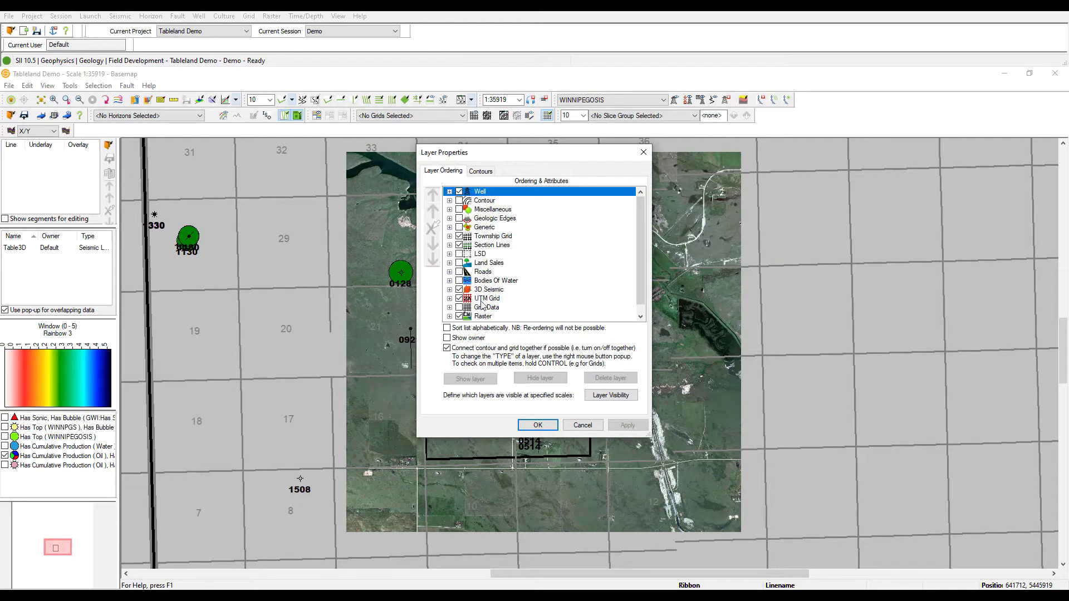
scroll(533, 289, down, 1)
click(459, 307)
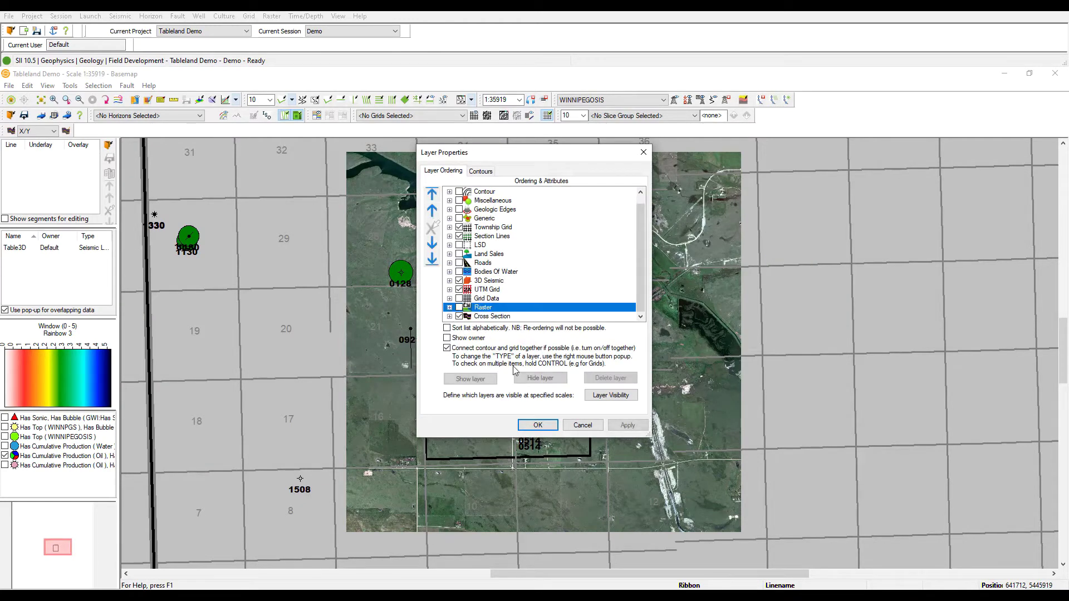
click(538, 425)
drag(543, 576, 495, 576)
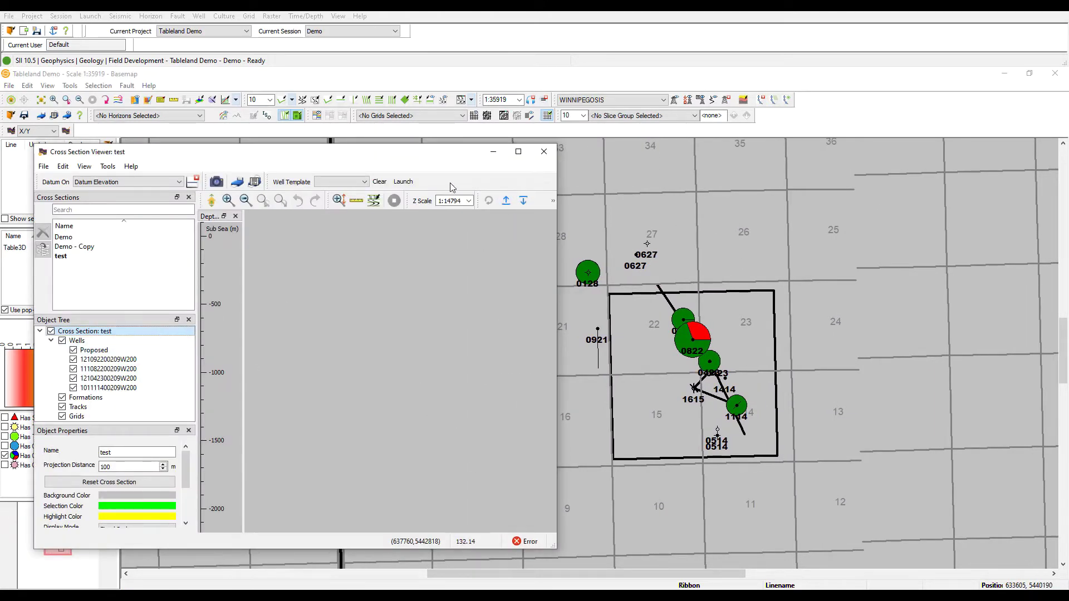
Shift the test section line through different wells and back, then maximize the viewer on Demo
click(505, 201)
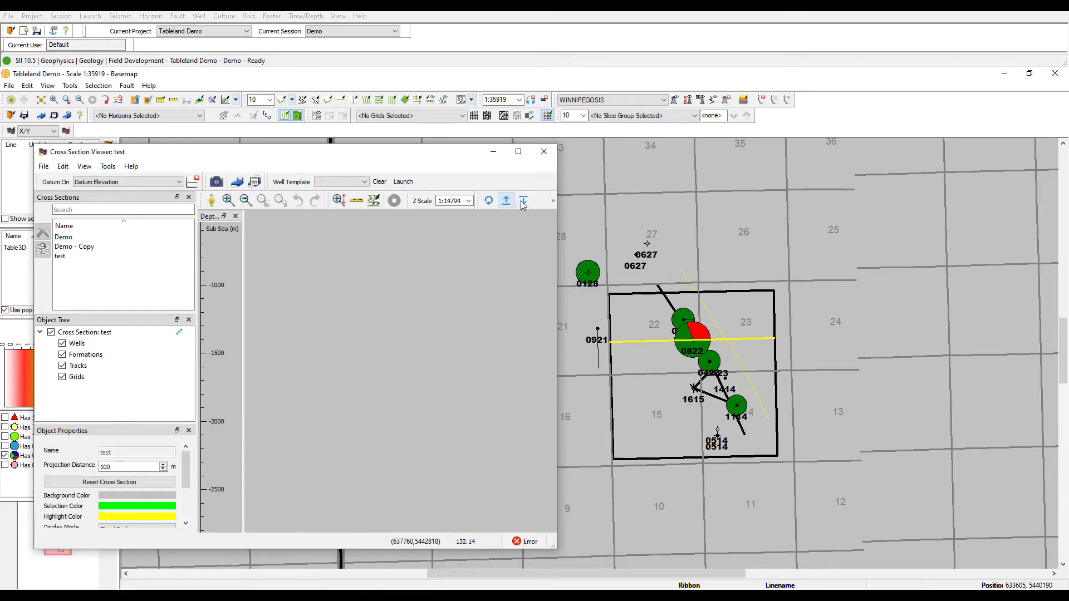
click(523, 202)
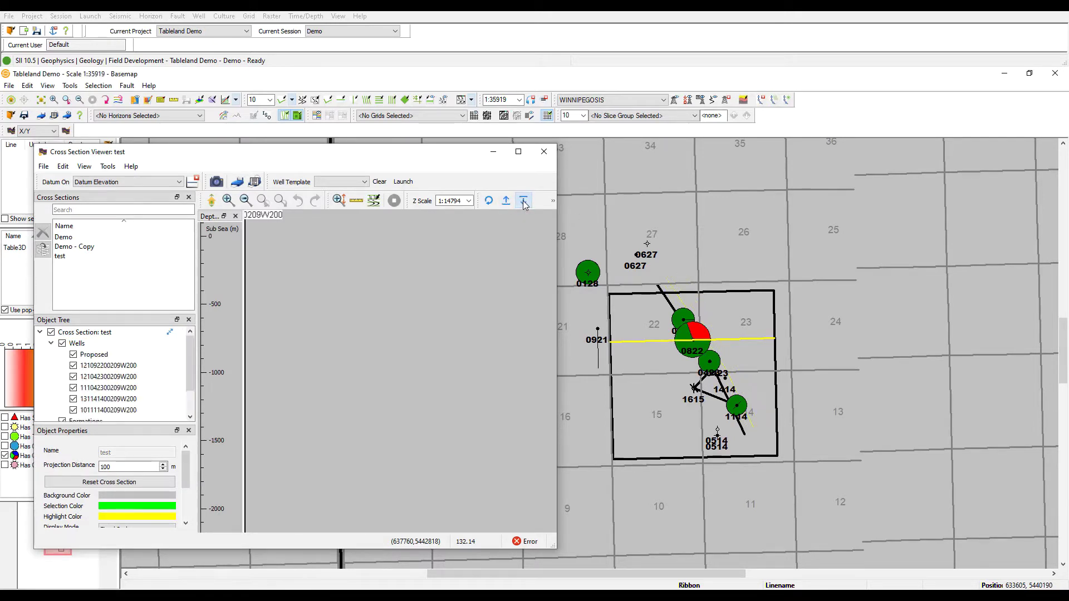
click(523, 202)
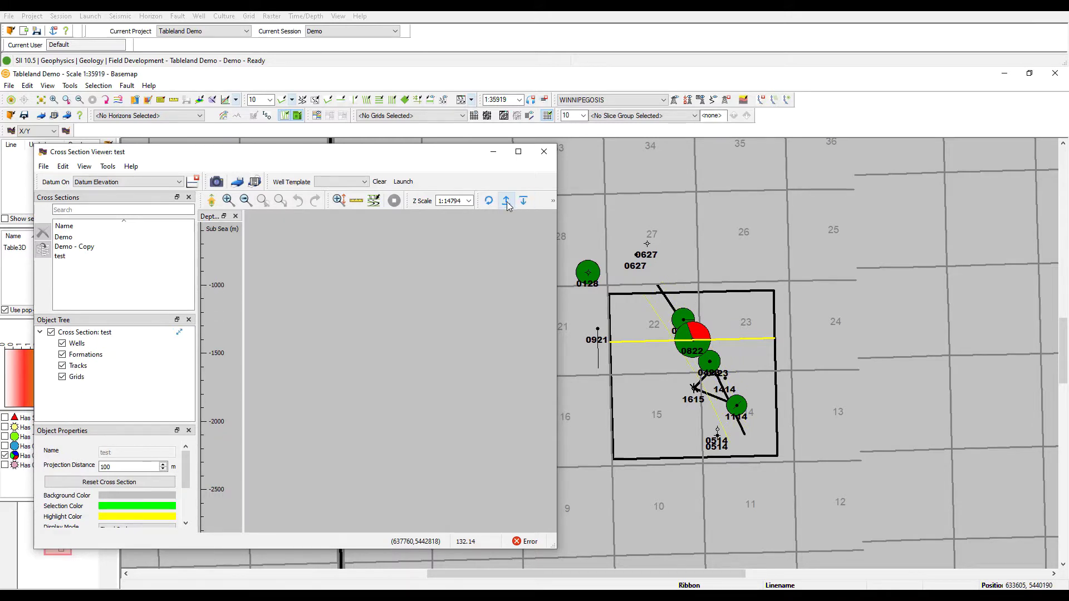
click(507, 202)
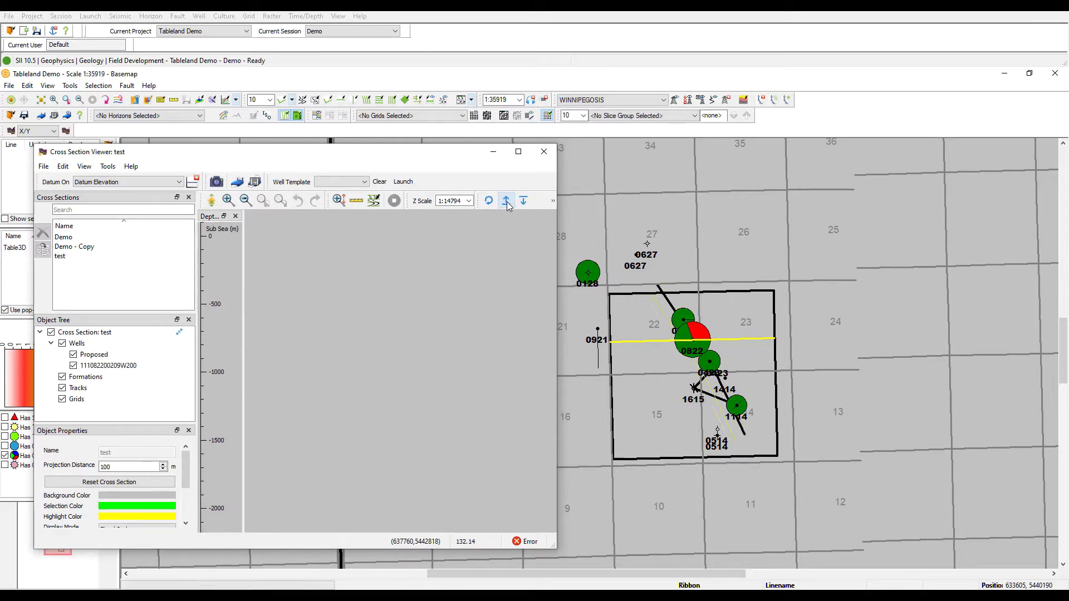
click(518, 152)
click(29, 157)
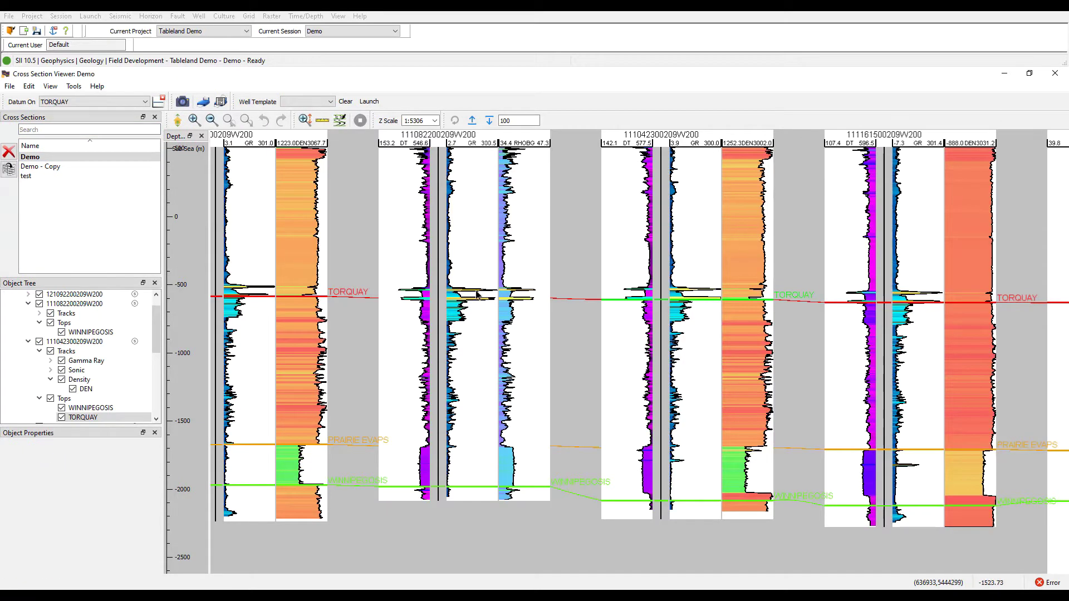
Select the RHOBG and Gamma Ray tracks and hang the Demo section on Datum Elevation
click(509, 259)
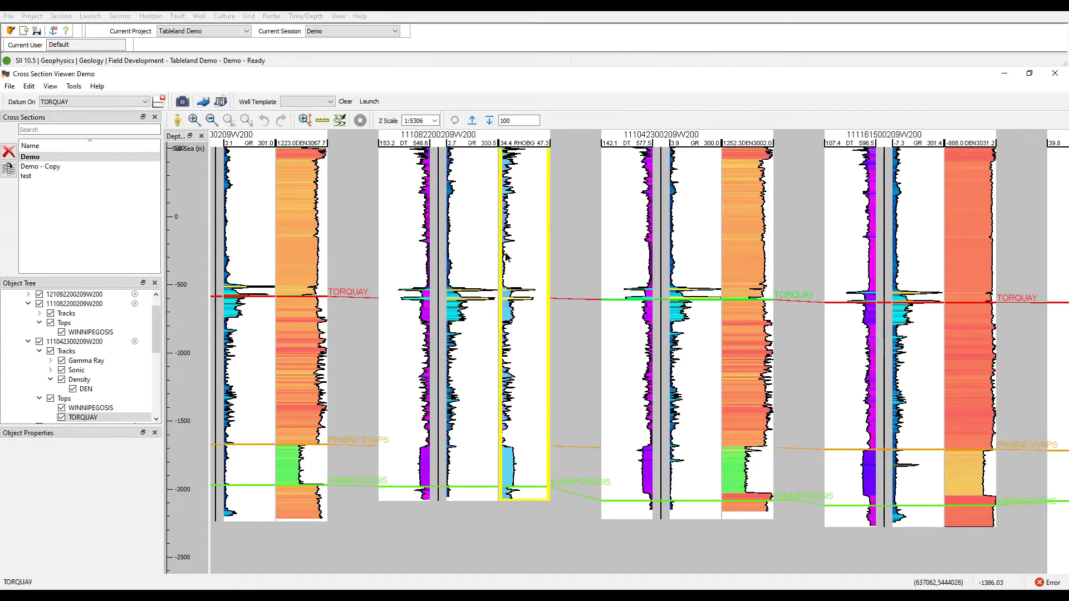
drag(158, 330, 159, 388)
click(70, 399)
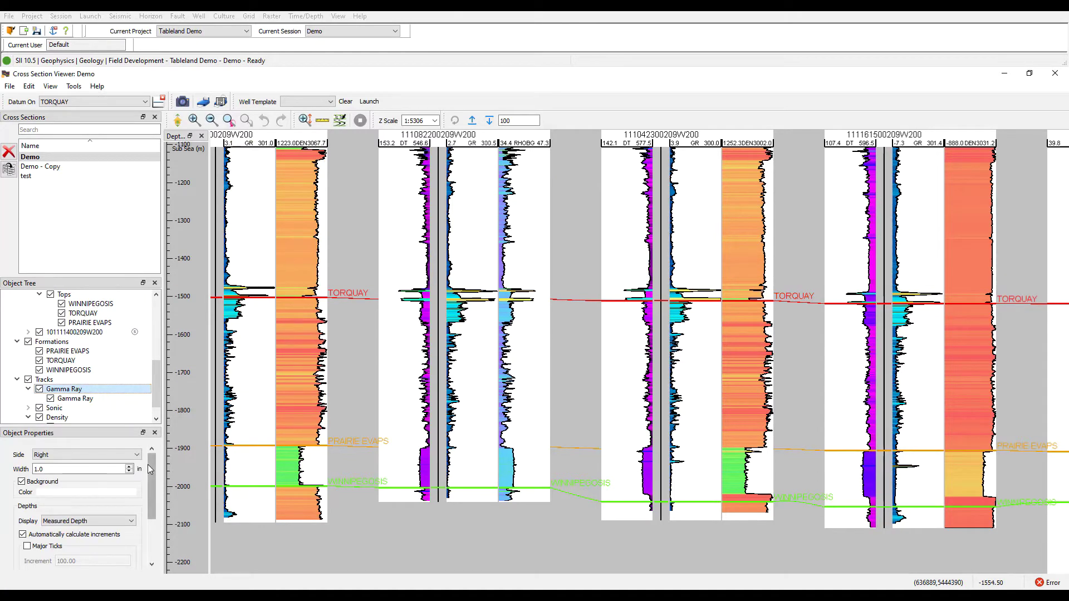
mouse_move(151, 469)
mouse_down()
mouse_move(151, 505)
mouse_move(154, 451)
mouse_up()
drag(156, 385, 157, 395)
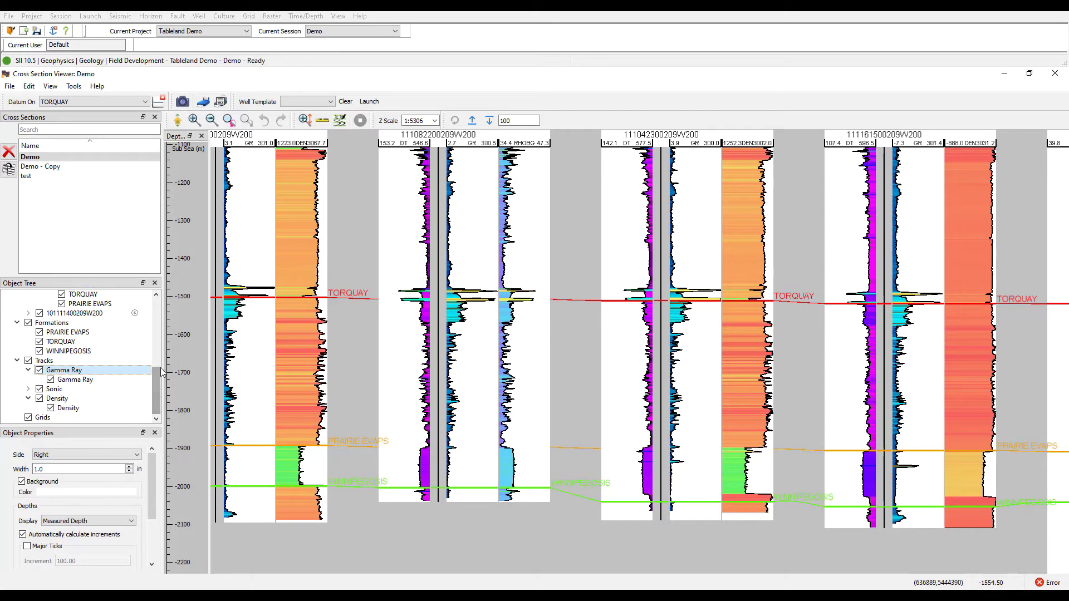
click(140, 102)
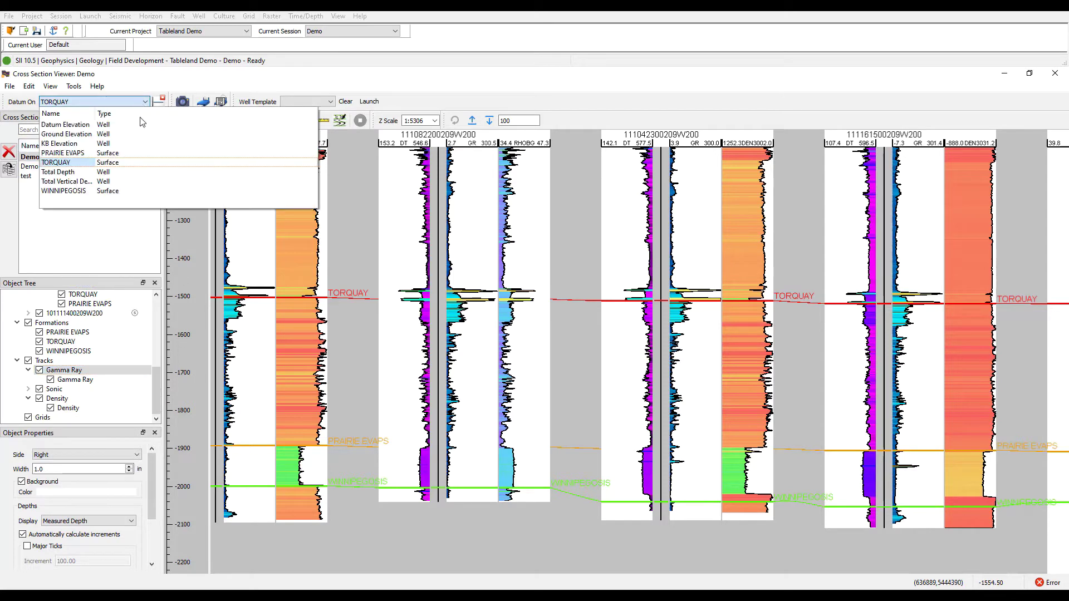
click(75, 125)
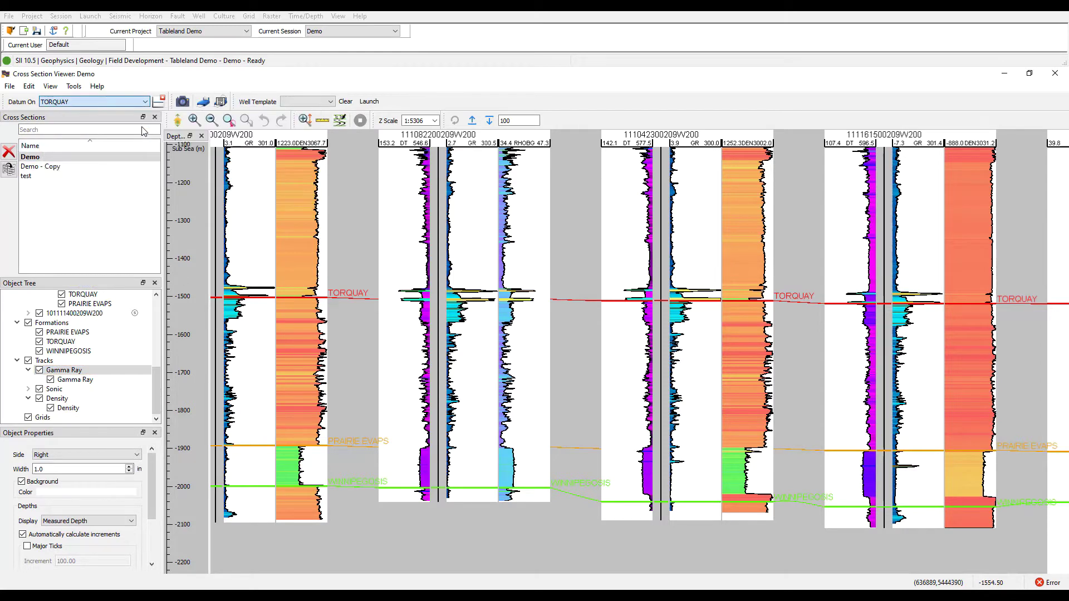
click(161, 101)
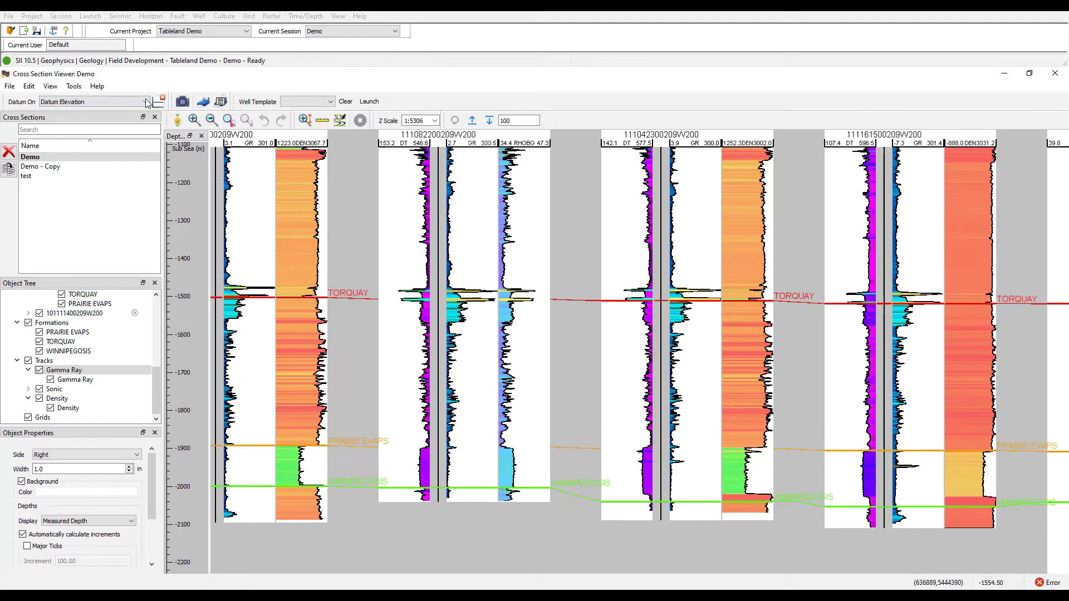
Flatten the Demo section on the TORQUAY top
click(145, 101)
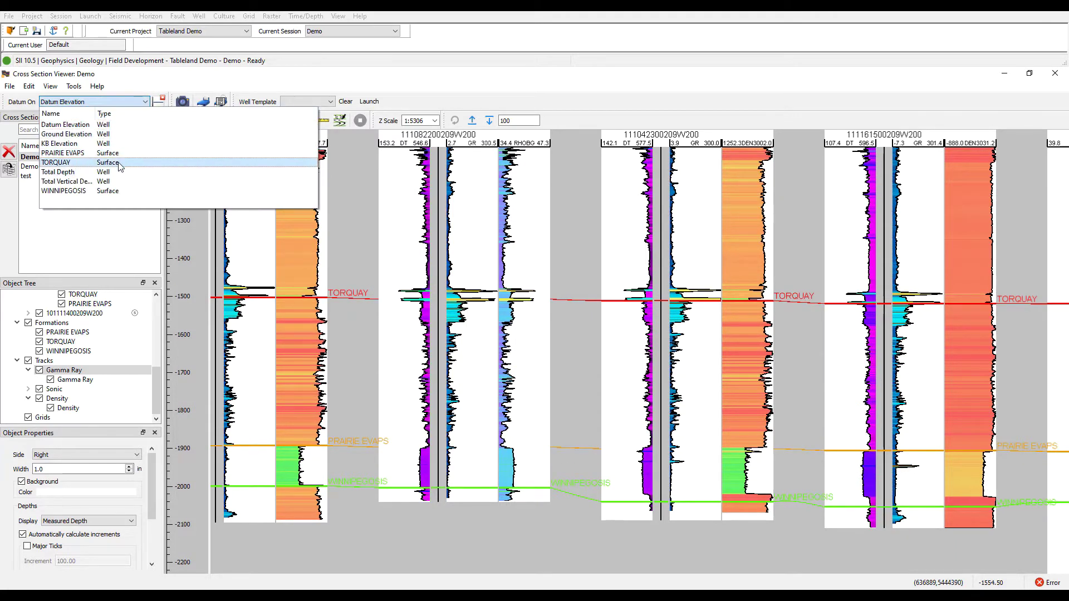
click(59, 163)
click(161, 101)
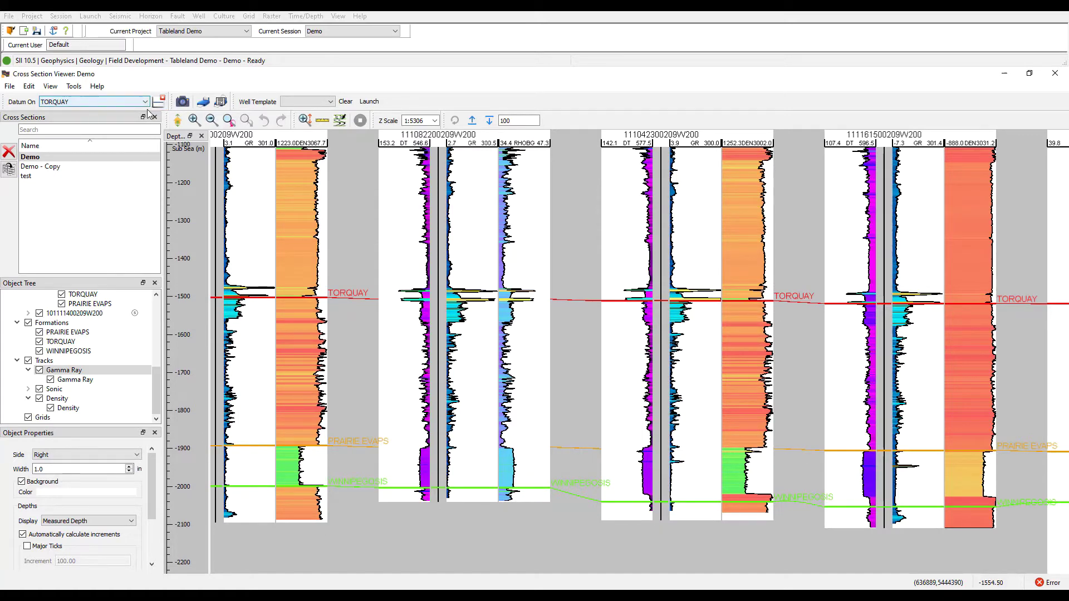
click(341, 121)
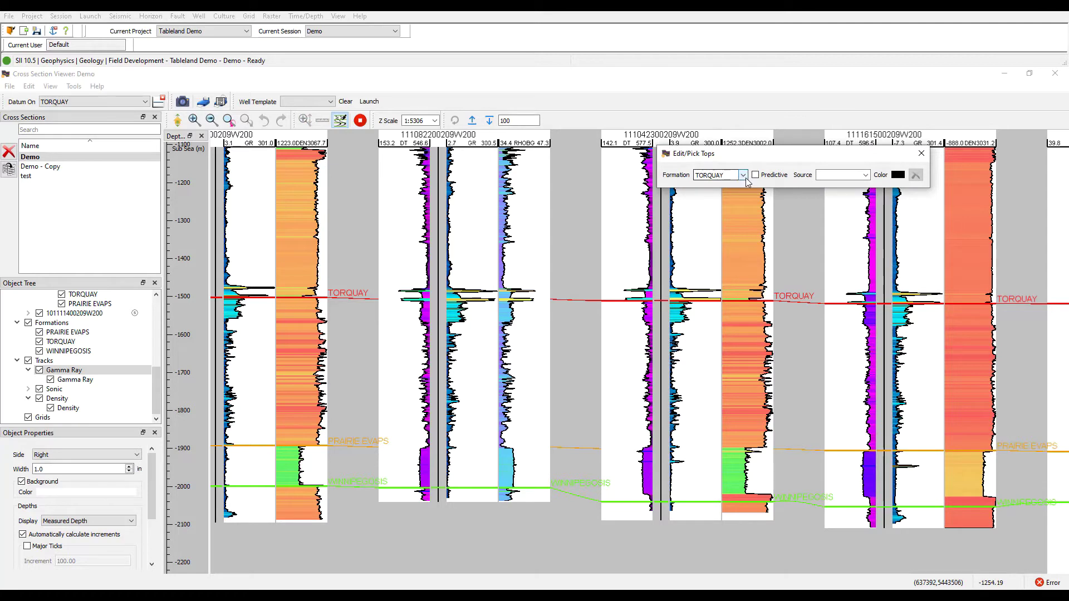
Pick PRAIRIE EVAPS tops near -1900 m in the second and third Demo wells, then return to the basemap
click(743, 175)
drag(762, 209, 763, 264)
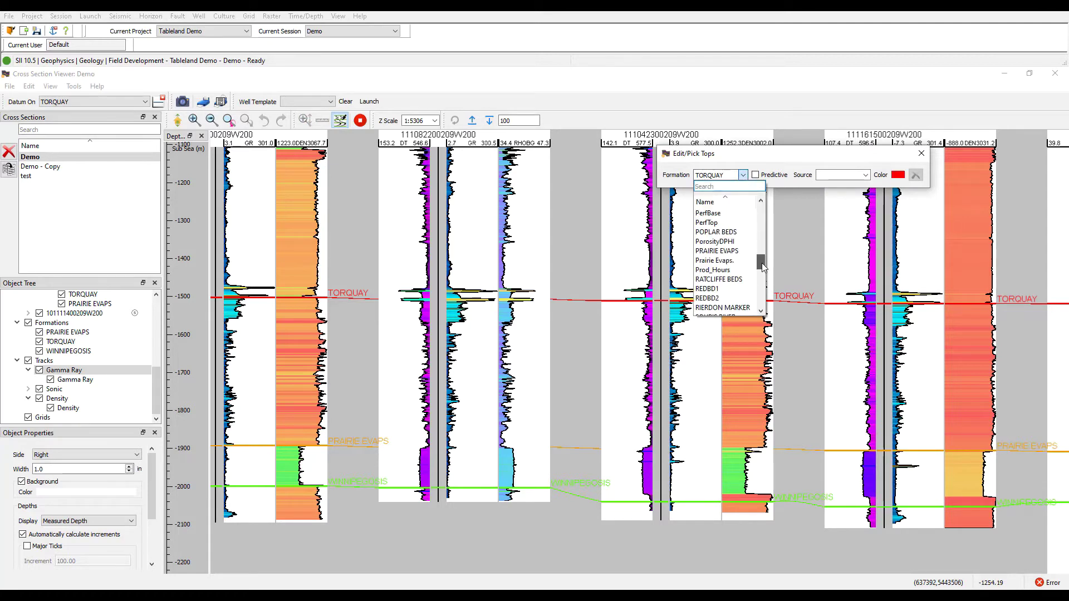
click(716, 251)
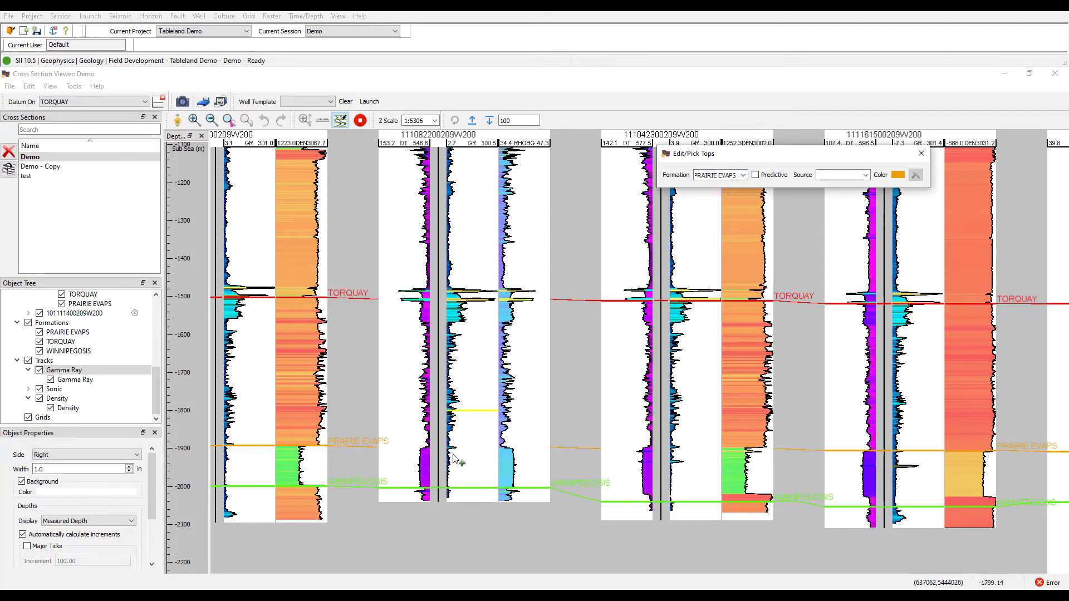
click(483, 453)
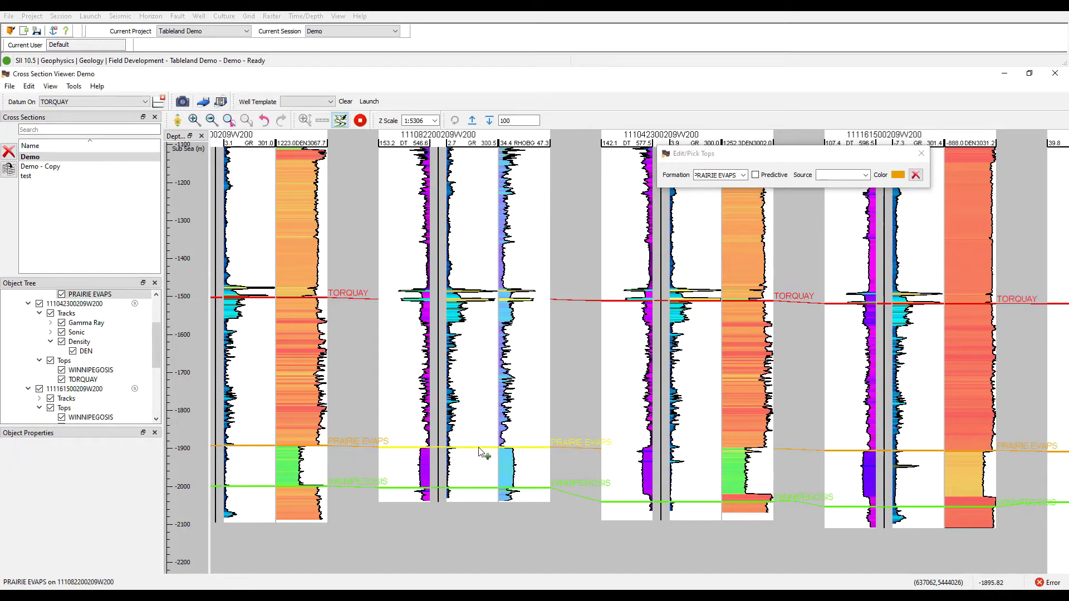
click(692, 454)
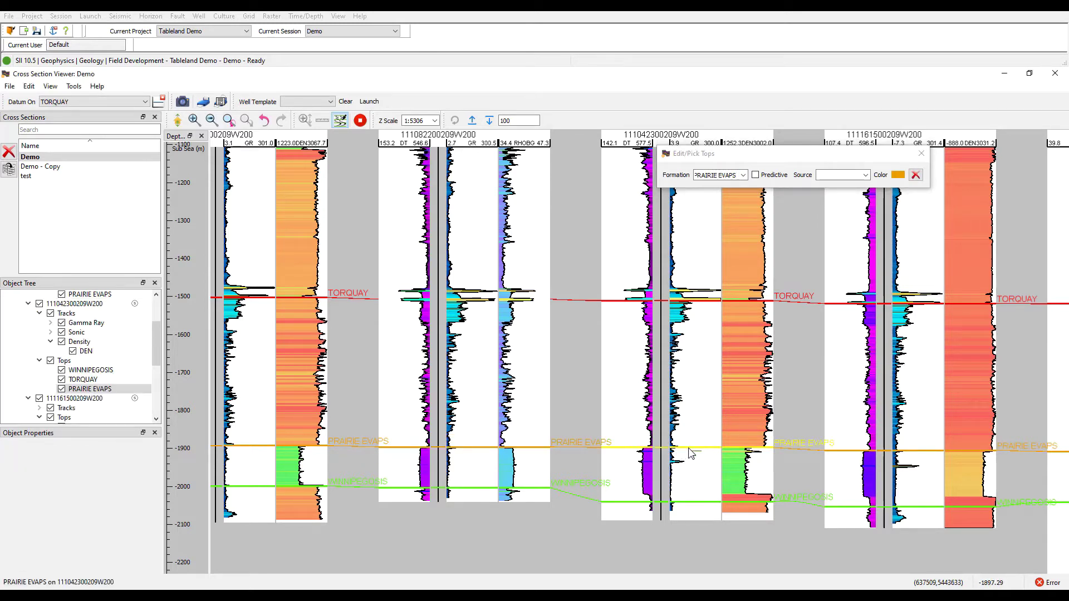
click(922, 156)
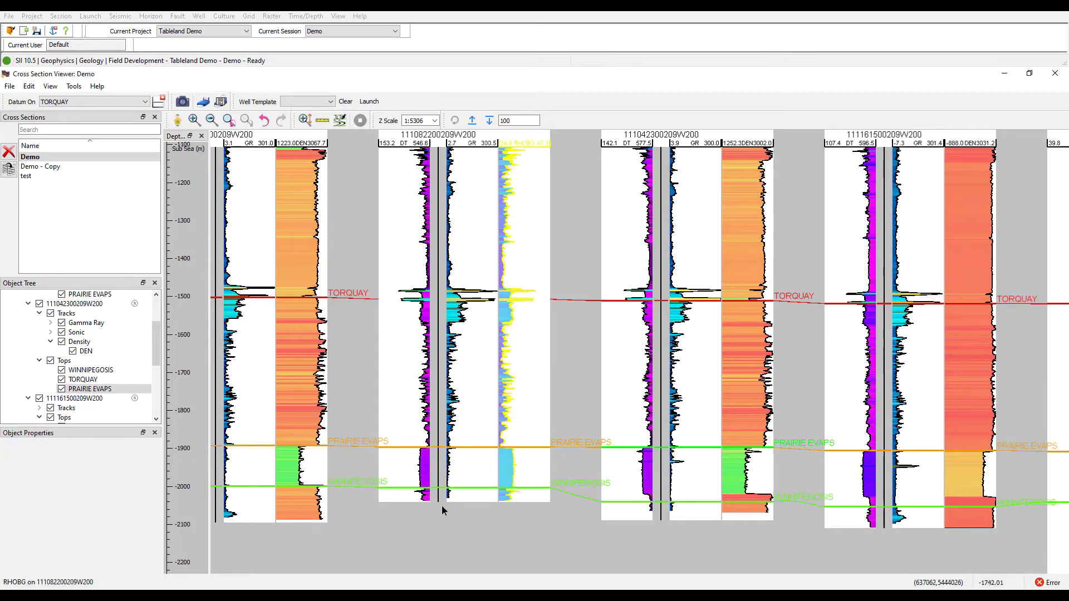
click(396, 556)
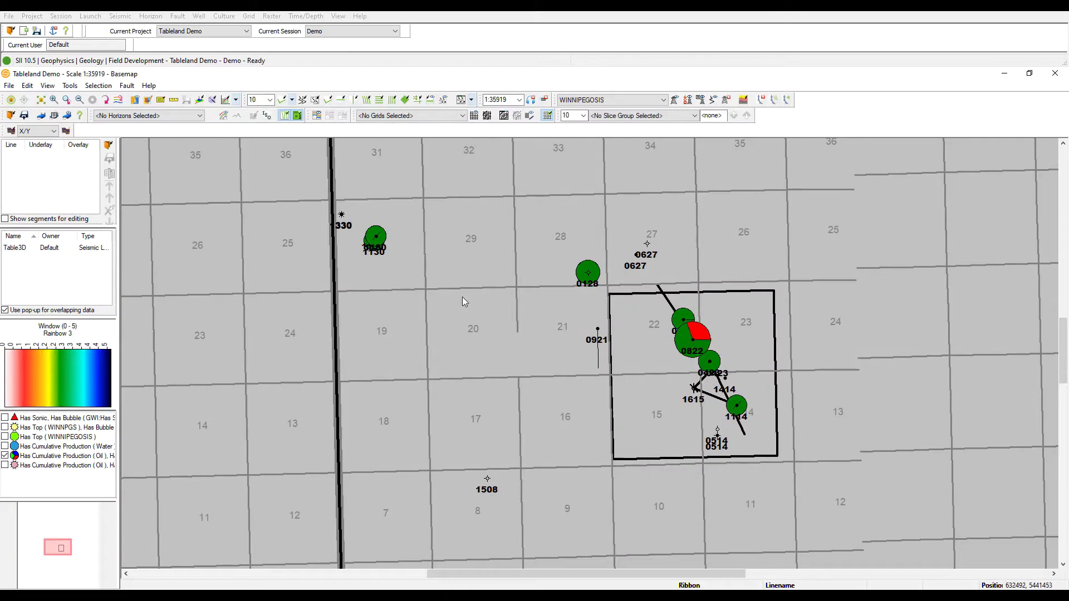
Display the PRAIRIE EVAPS grid and pick a point on it, then clear it from the map
click(455, 117)
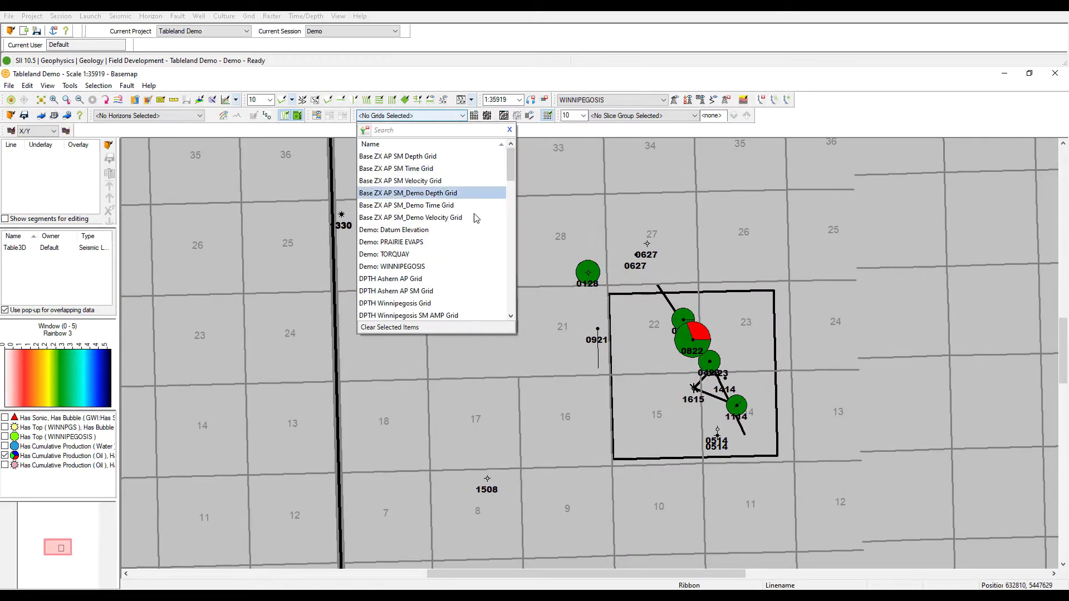
click(401, 241)
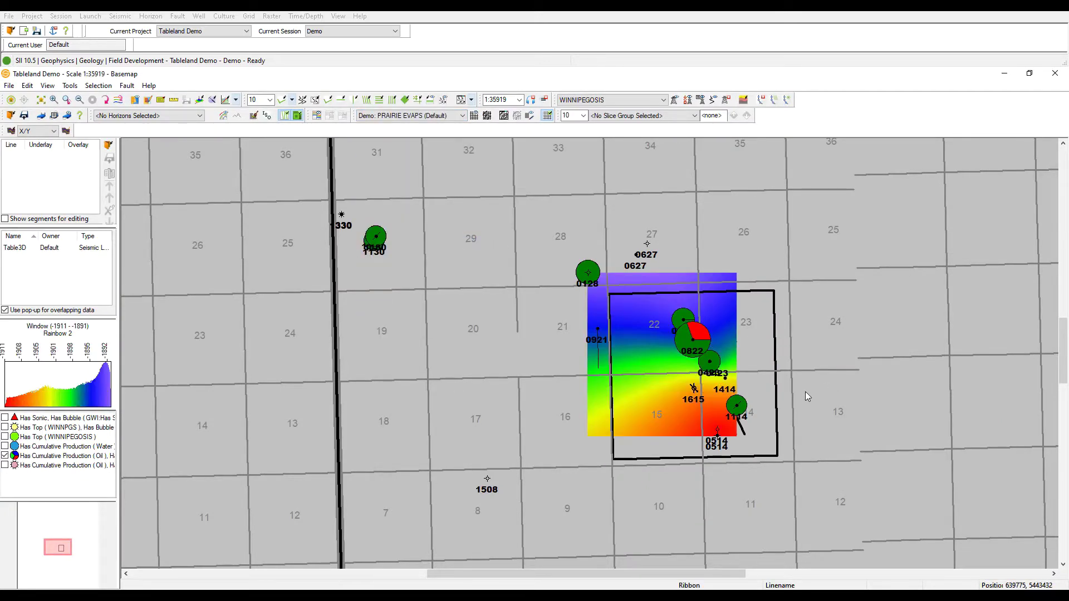
scroll(717, 329, down, 1)
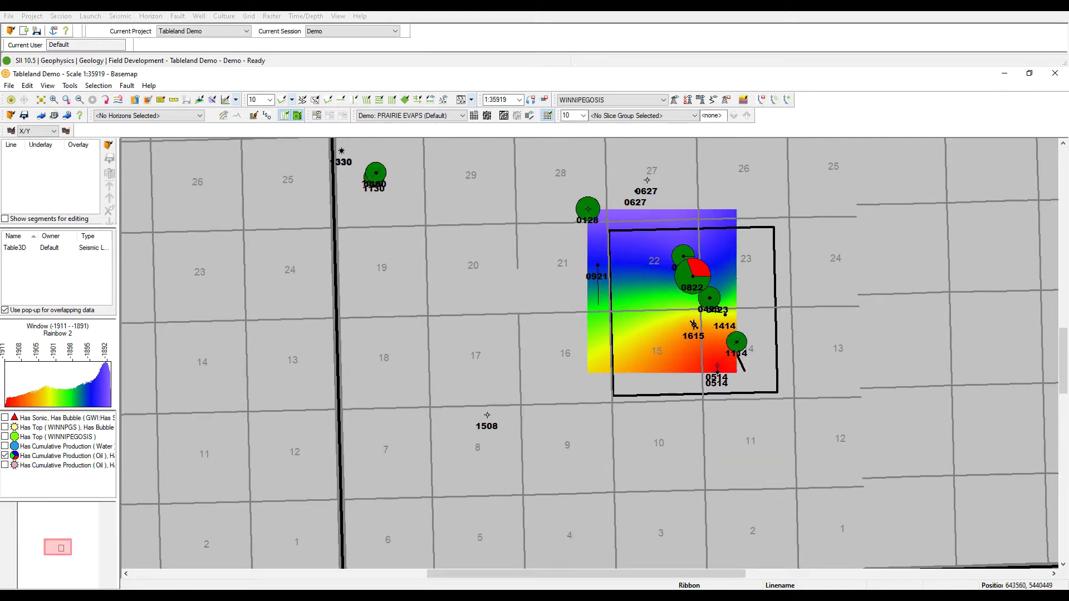
click(694, 324)
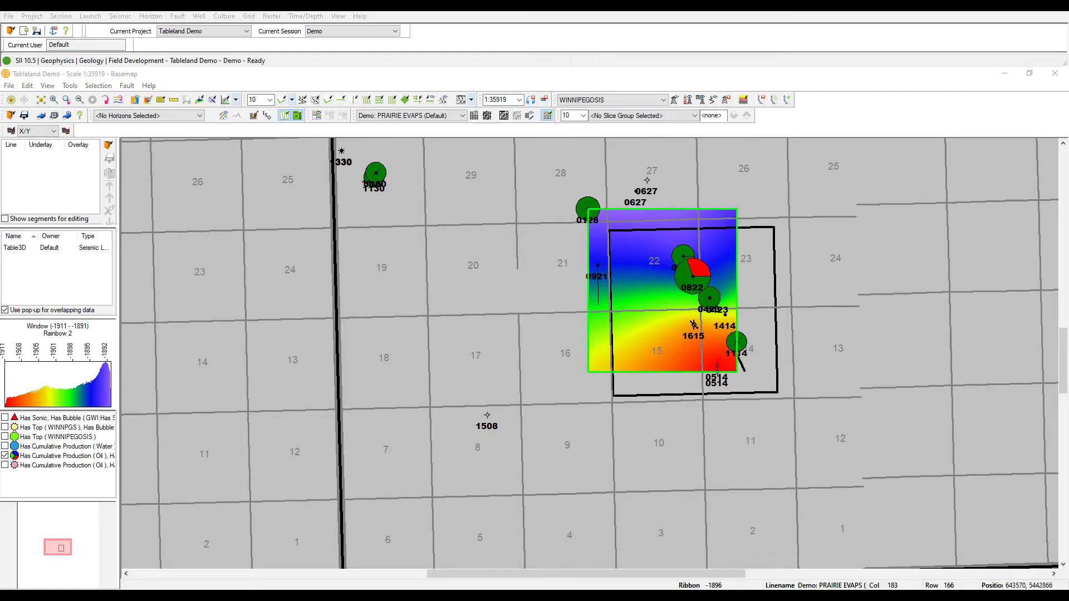
click(435, 115)
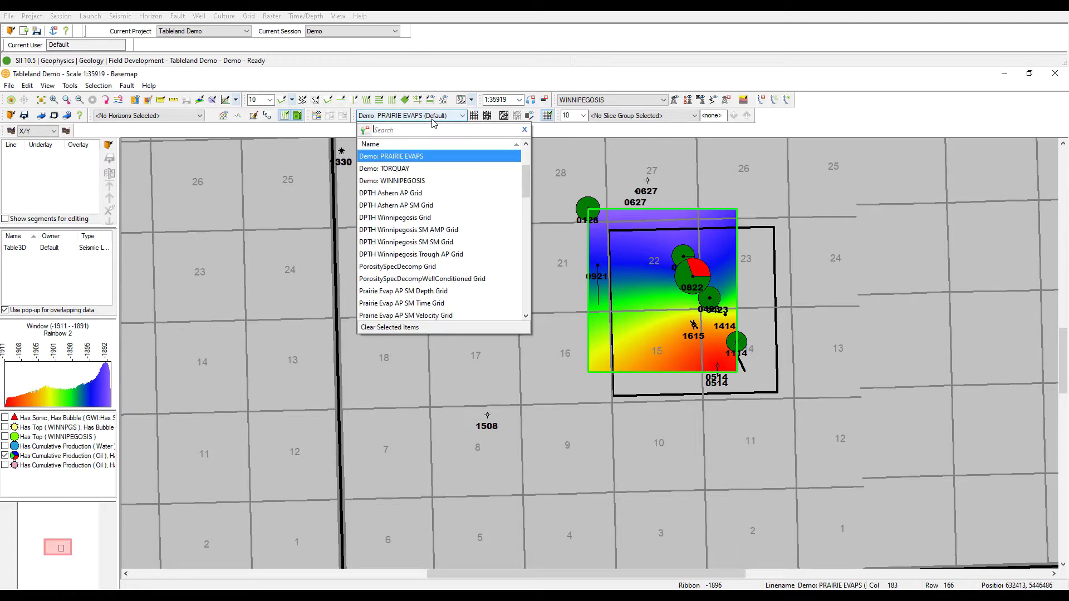
click(459, 327)
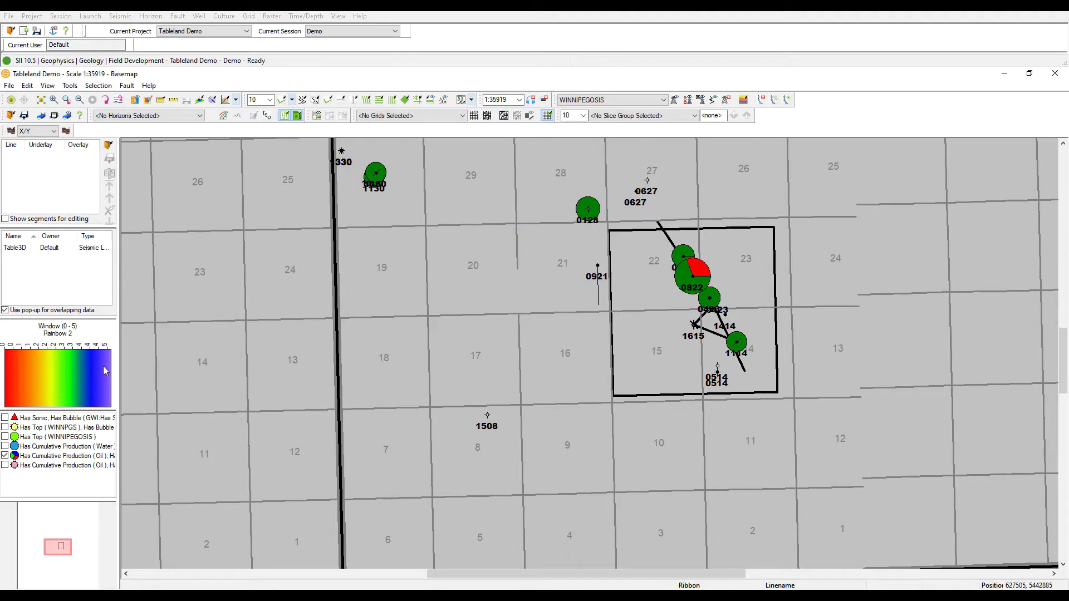
Swap production bubbles for Has Sonic well triangles, enable the Cross Section layer, and select the Table3D outline
click(6, 456)
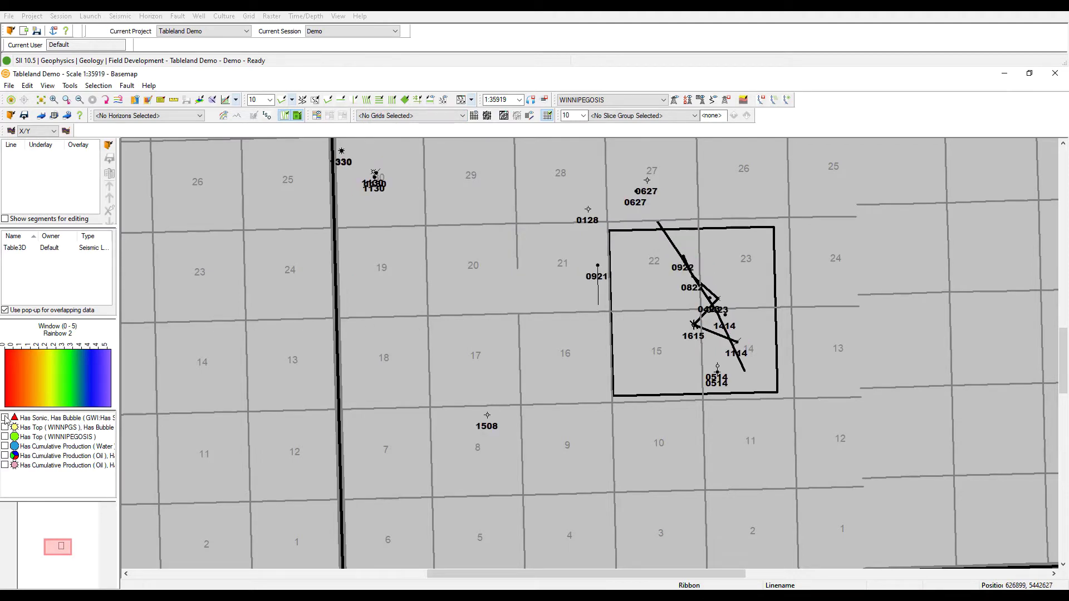
click(6, 417)
drag(601, 574, 637, 573)
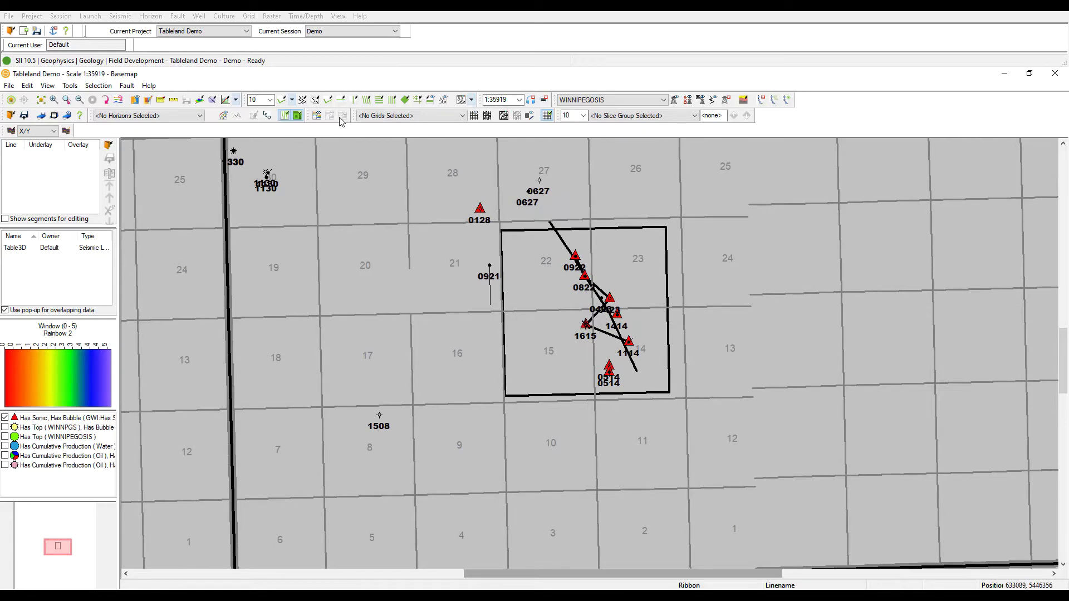
right_click(385, 147)
click(406, 172)
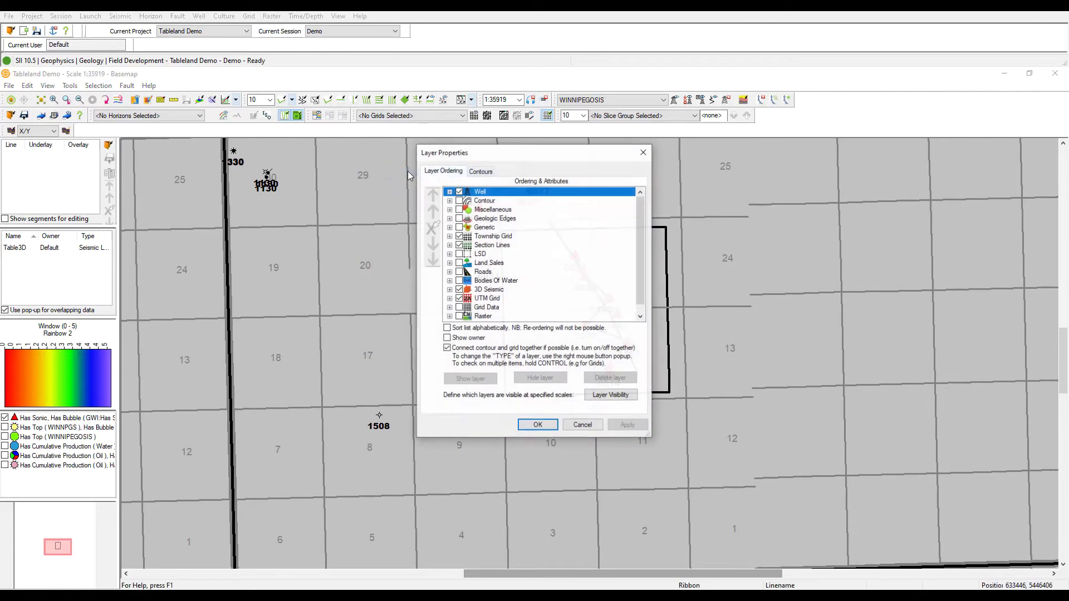
scroll(535, 276, down, 1)
click(491, 317)
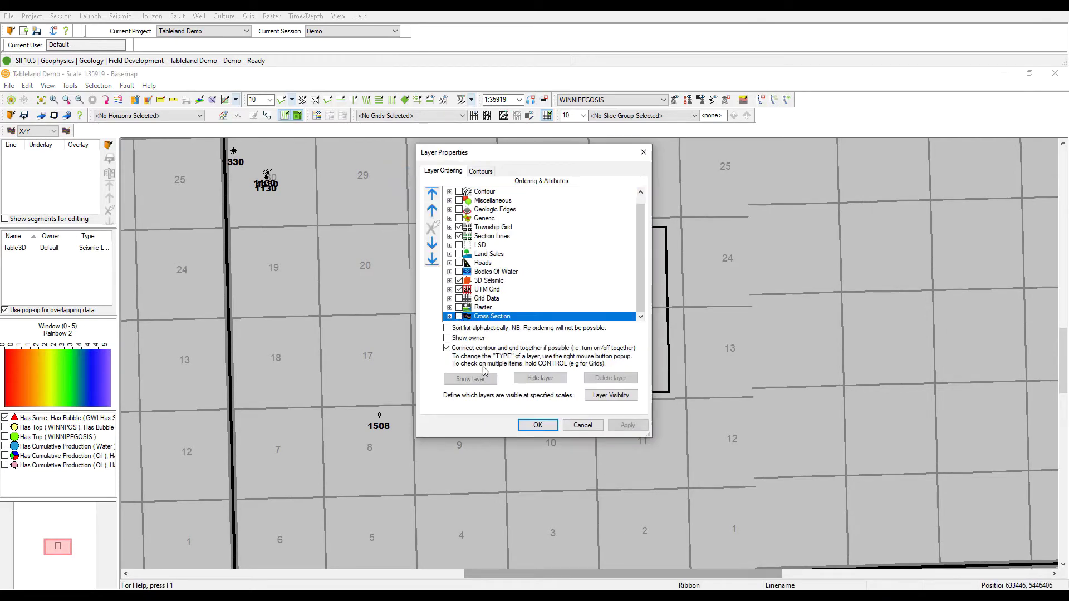
click(539, 426)
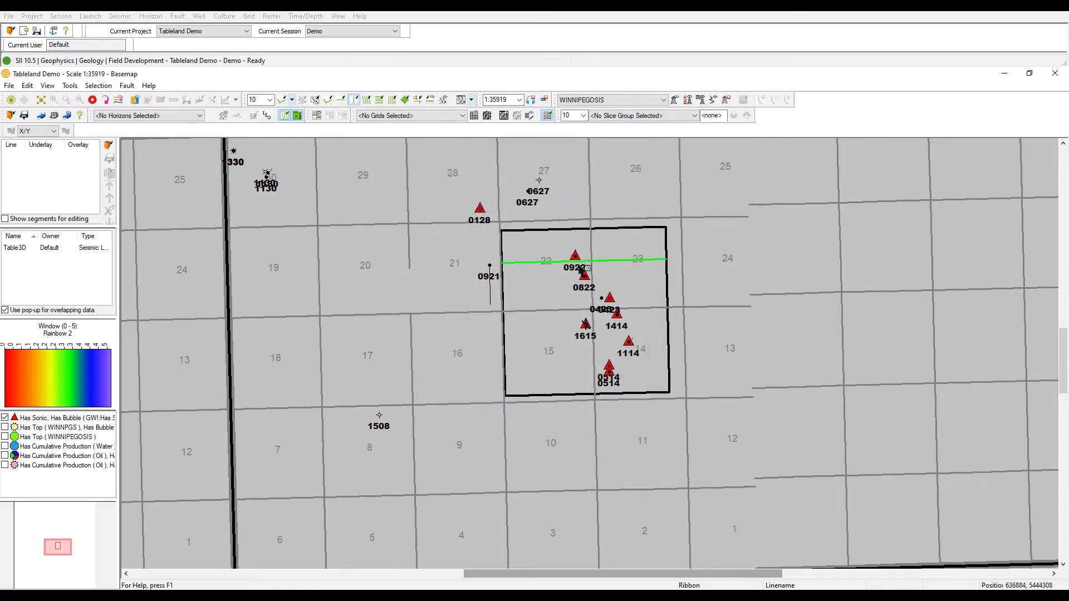
click(592, 274)
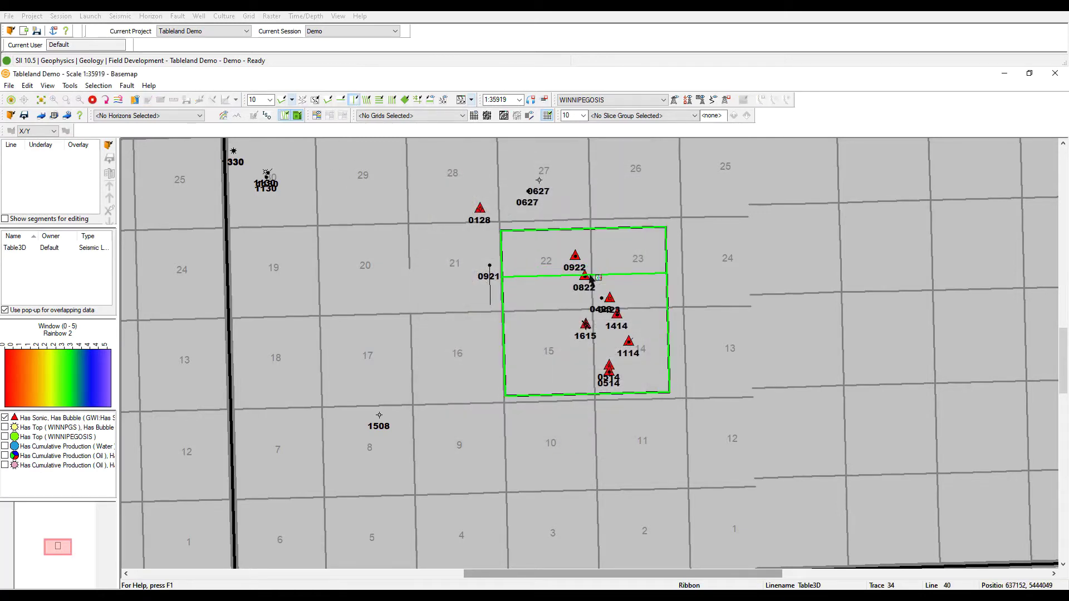
Open the Table3D line, show well curves with the log template, and bulk-shift the synthetic
double_click(602, 277)
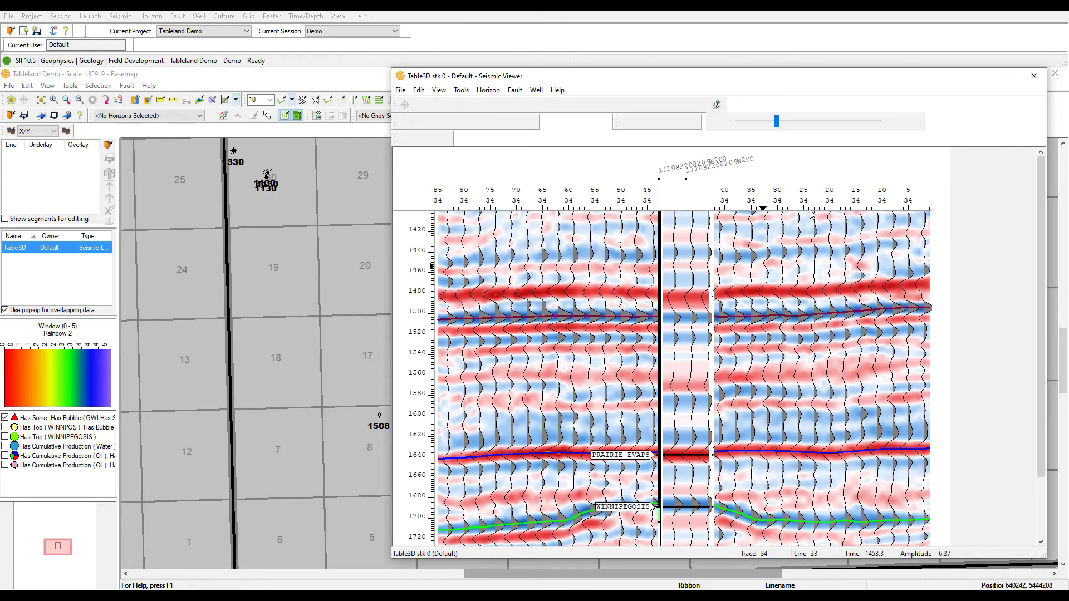
scroll(806, 289, down, 3)
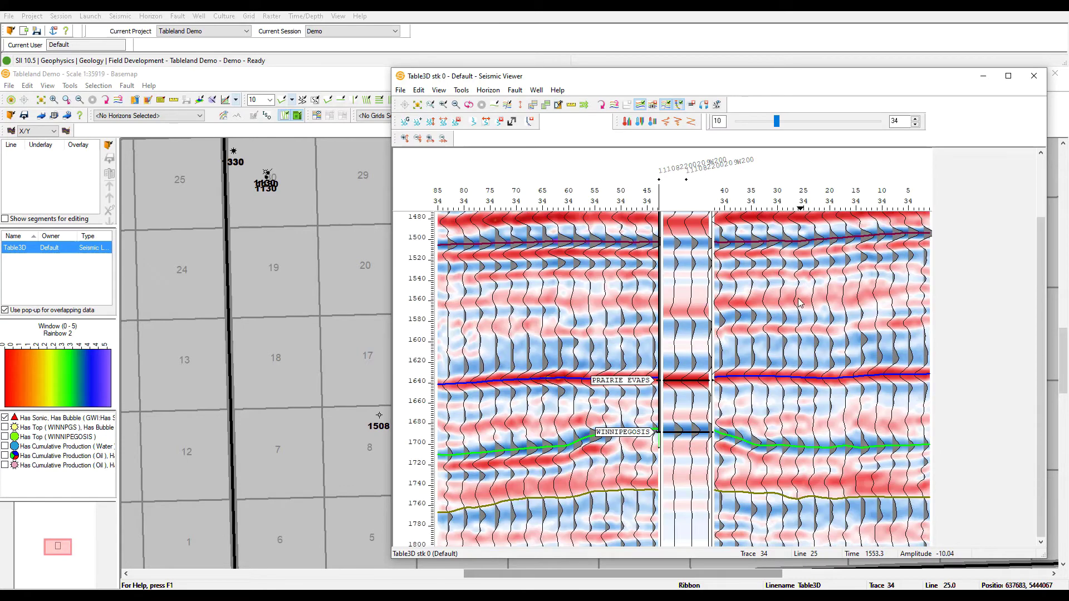
right_click(798, 302)
click(845, 370)
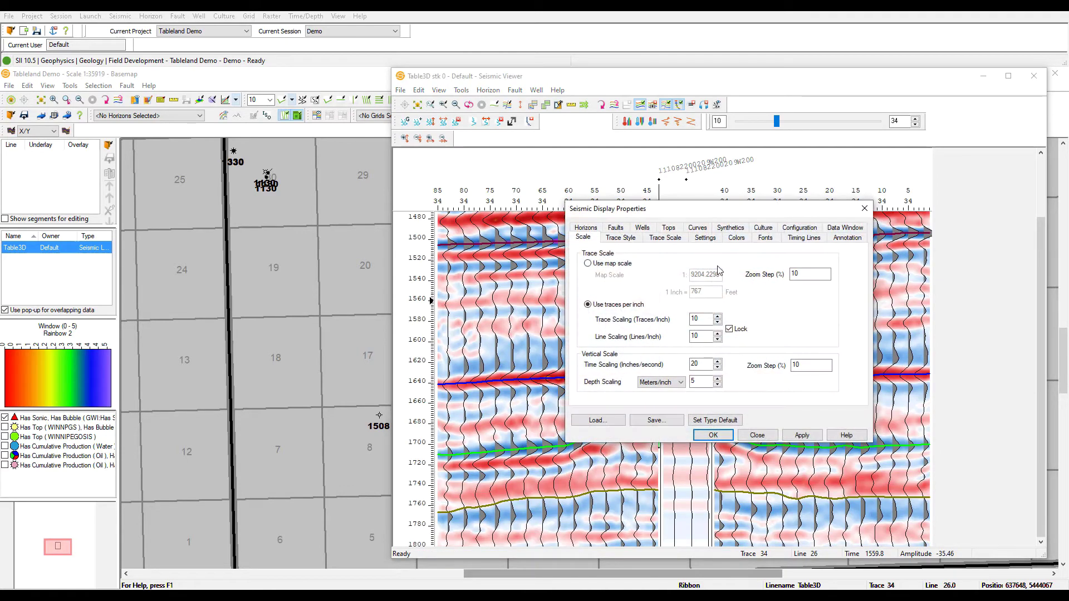
click(698, 238)
click(703, 322)
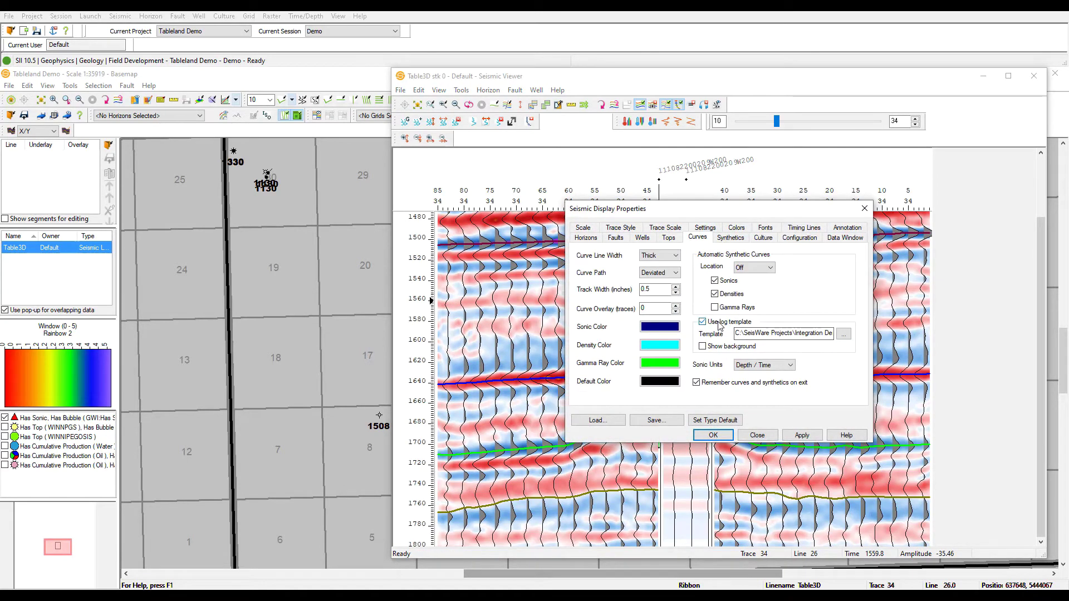
click(714, 435)
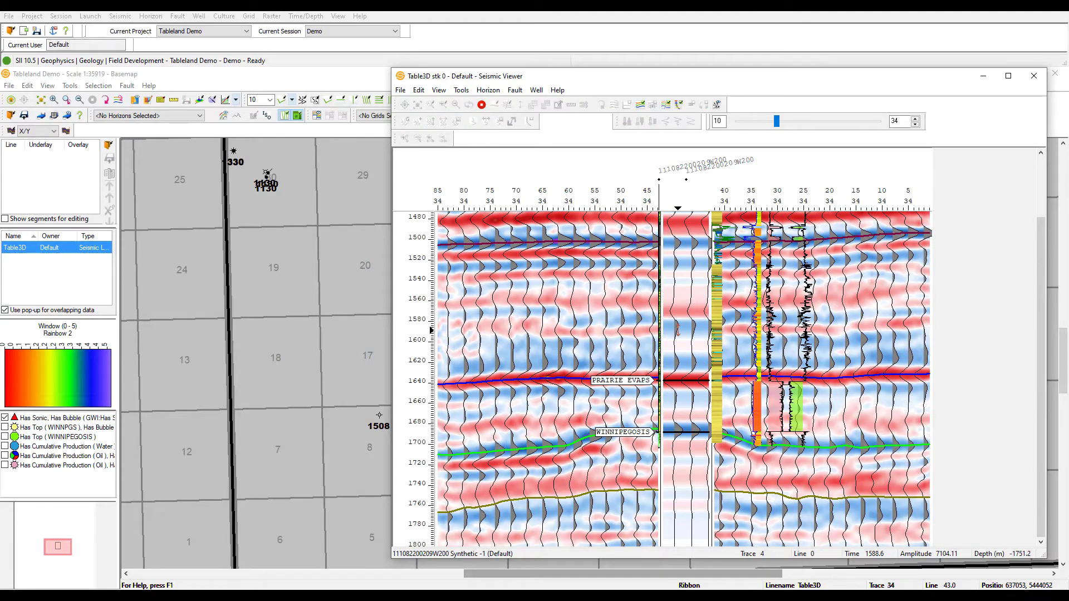
drag(681, 332, 682, 326)
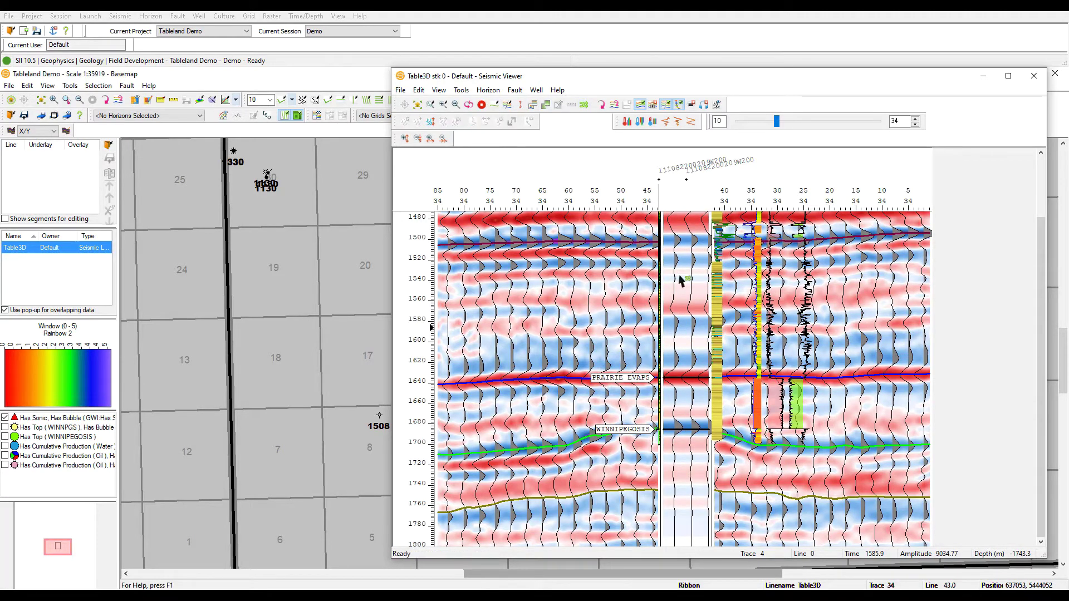
scroll(669, 361, up, 3)
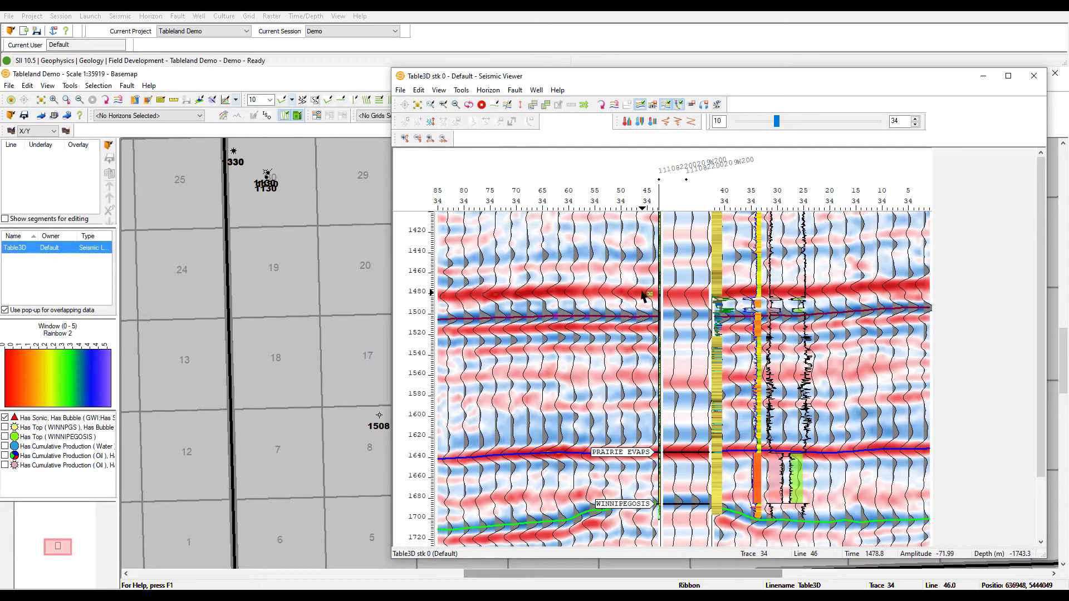
Zoom on the well tie and iterate Mistie Analysis to raise correlation to 0.7494
drag(641, 288, 751, 422)
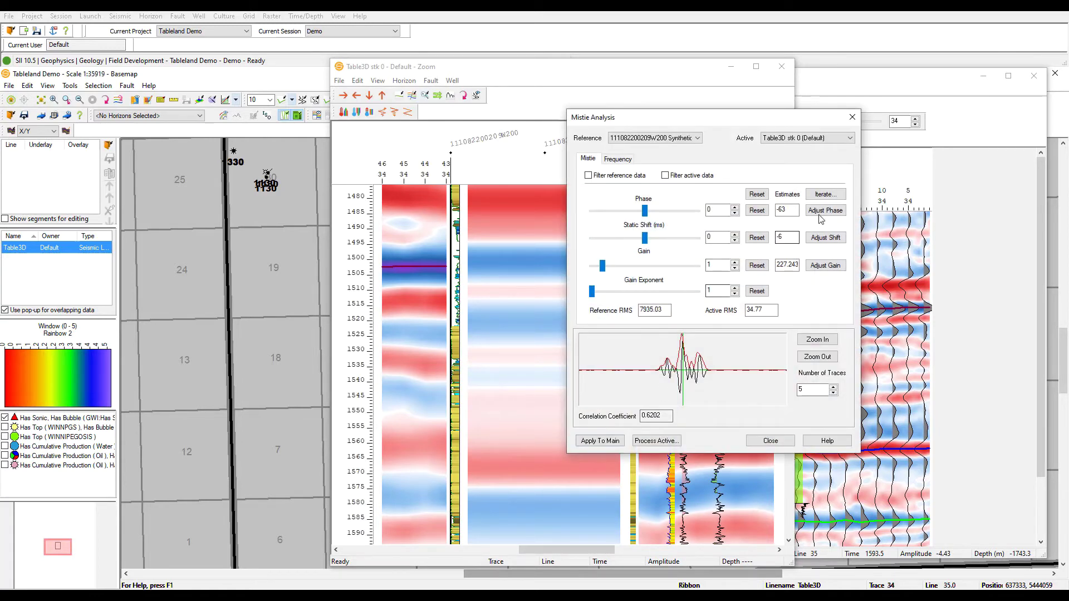
click(824, 195)
click(779, 265)
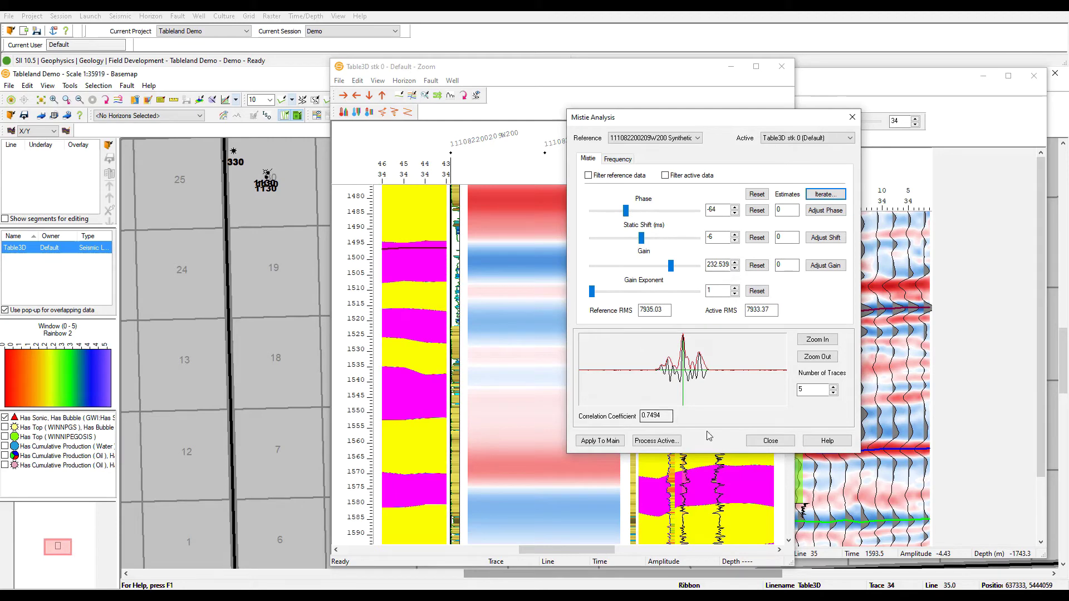
Close the Mistie Analysis, the magnified view and the Seismic Viewer
click(771, 440)
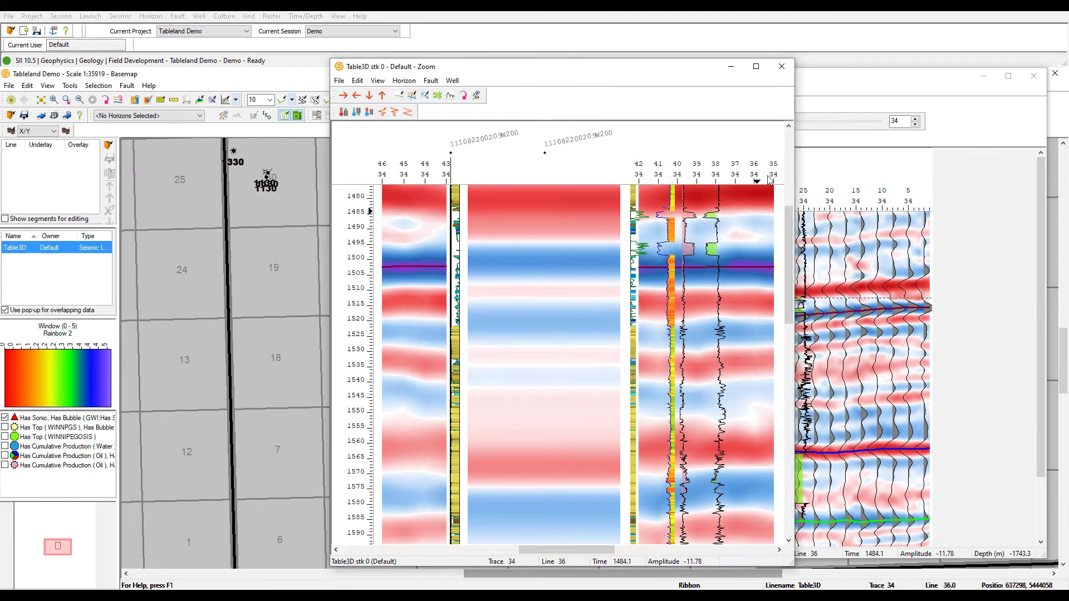
click(783, 66)
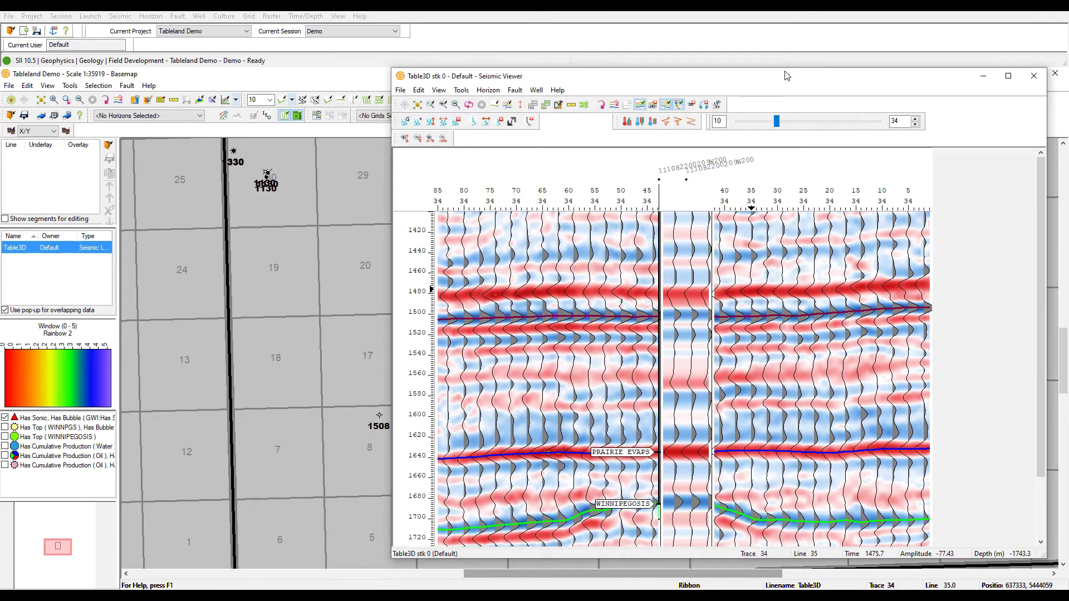
click(1054, 188)
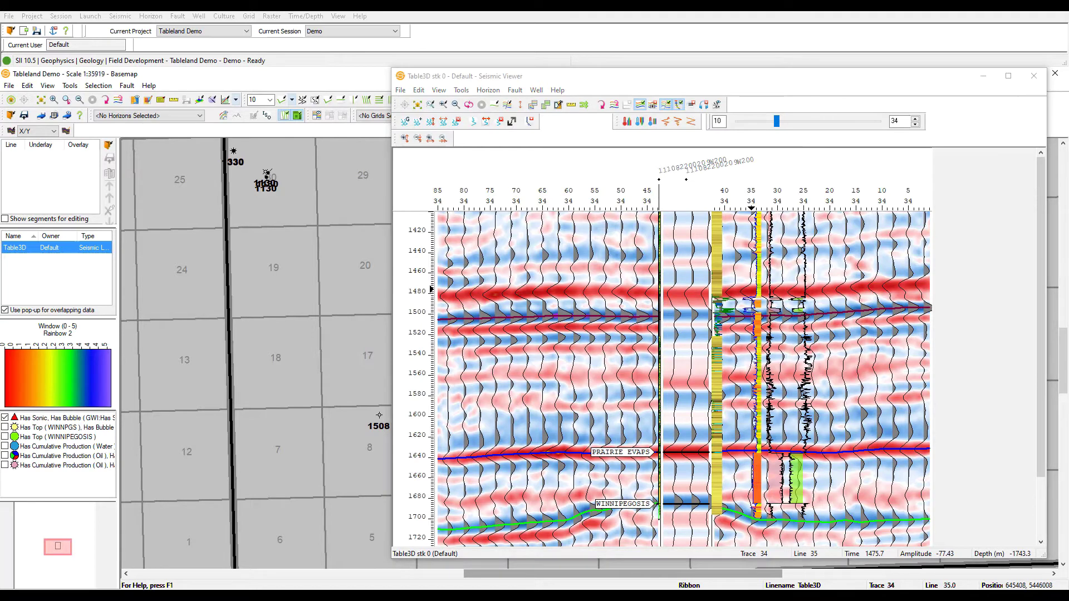
click(984, 76)
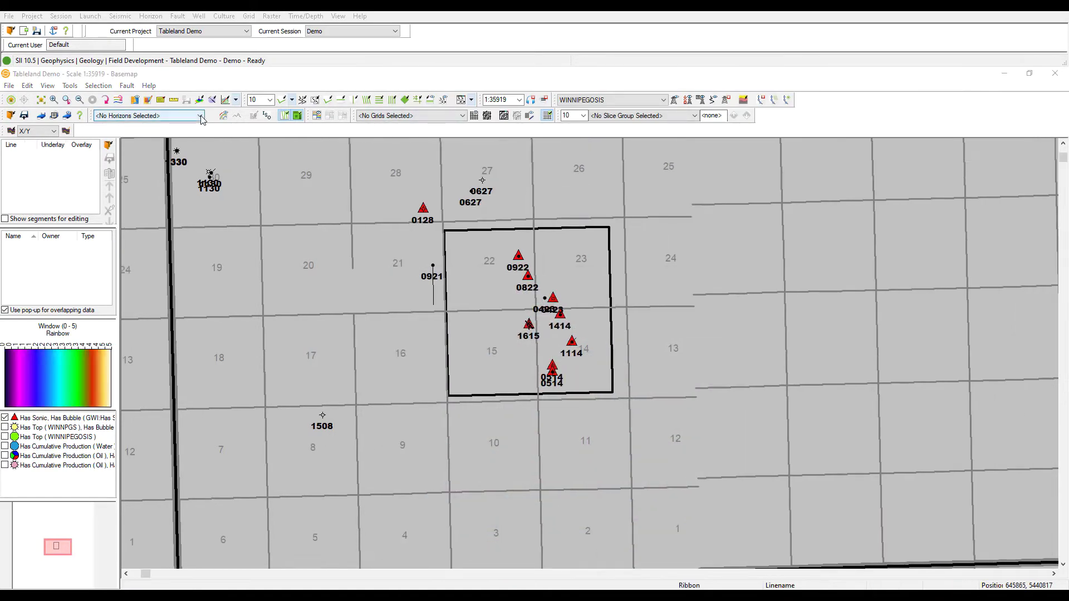
Display the WPGS AP SM horizon and switch well symbols from sonic triangles to oil bubbles
click(201, 116)
click(116, 155)
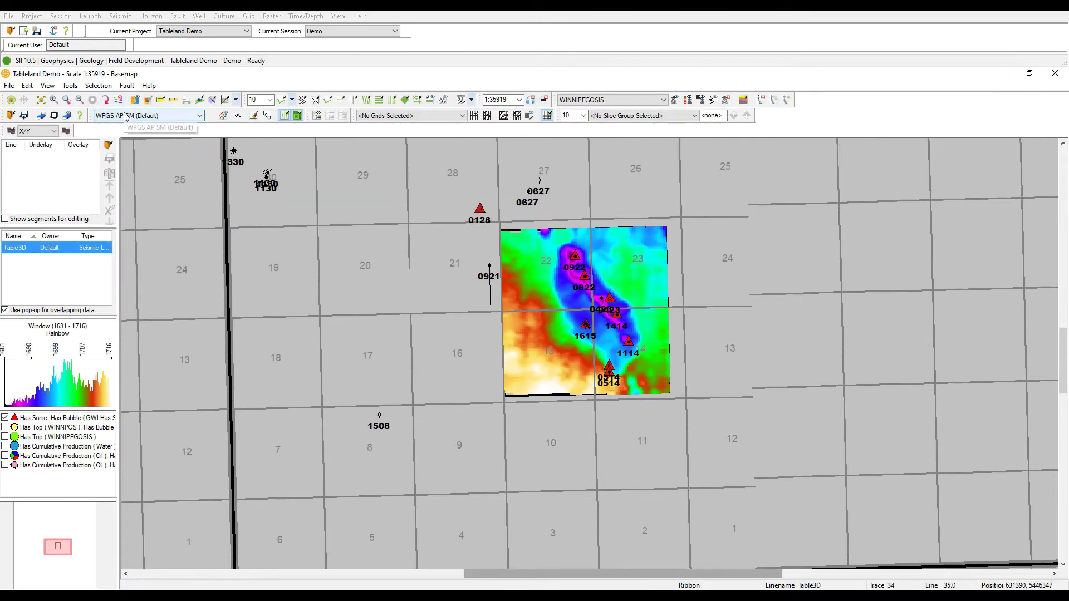
click(5, 419)
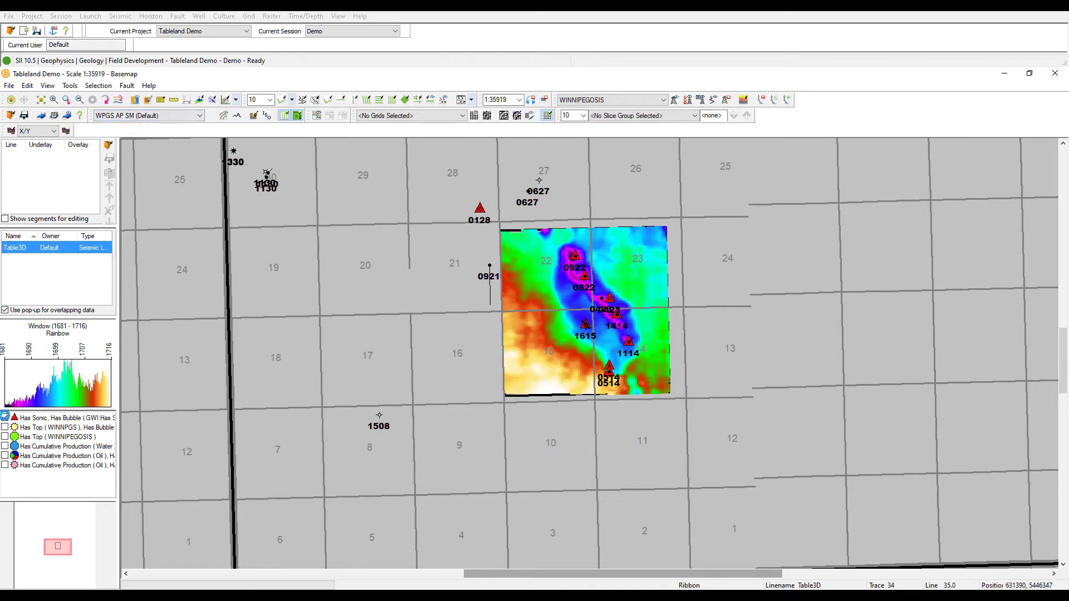
click(5, 456)
click(6, 465)
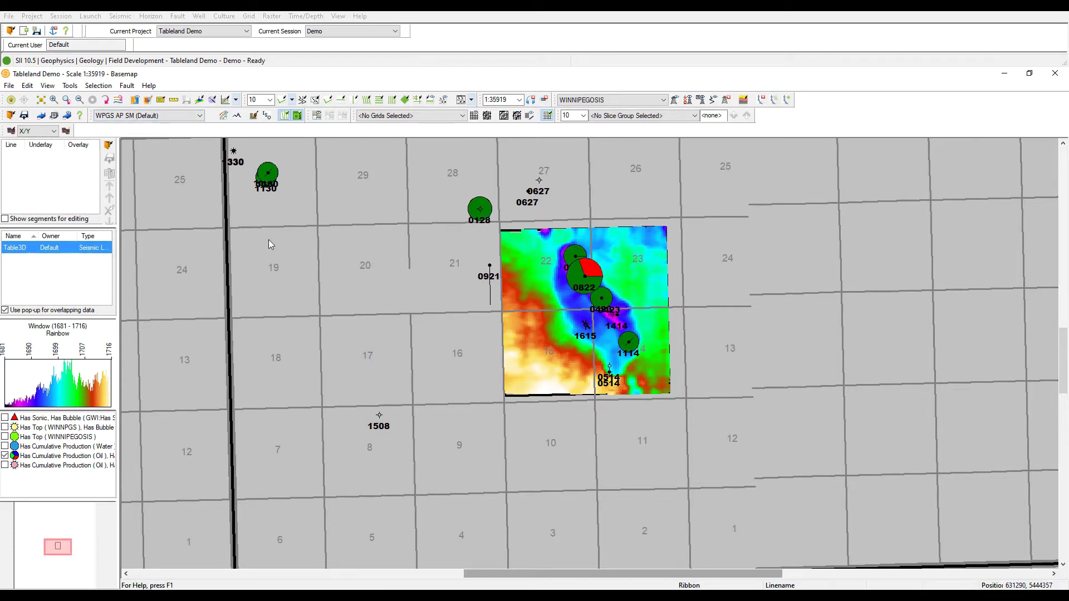
Show the WPGS AP SM AMP horizon, then clear it and hide the oil bubbles
click(197, 116)
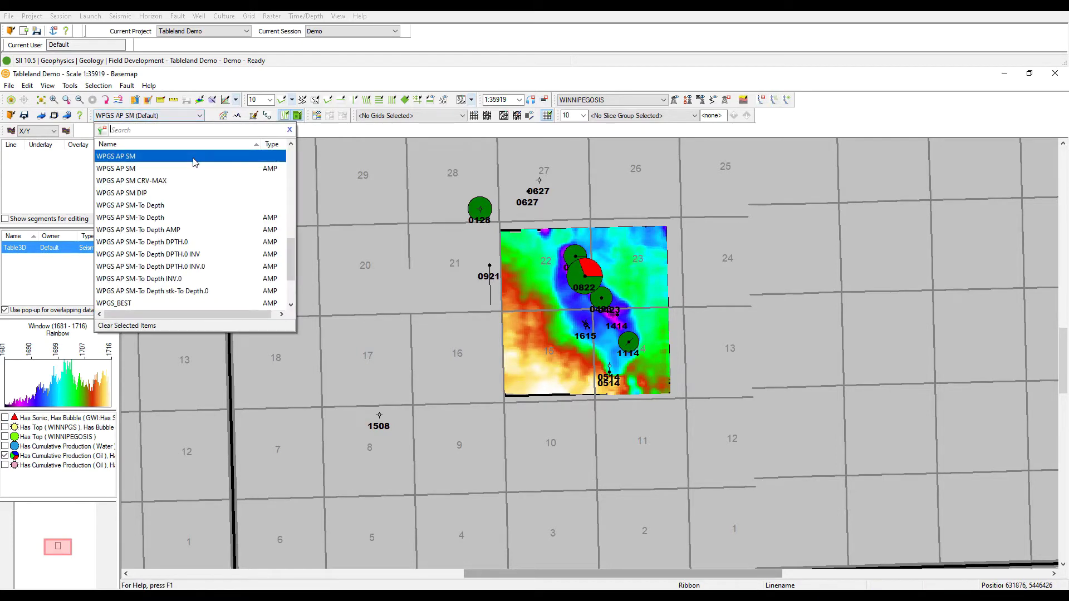
click(151, 165)
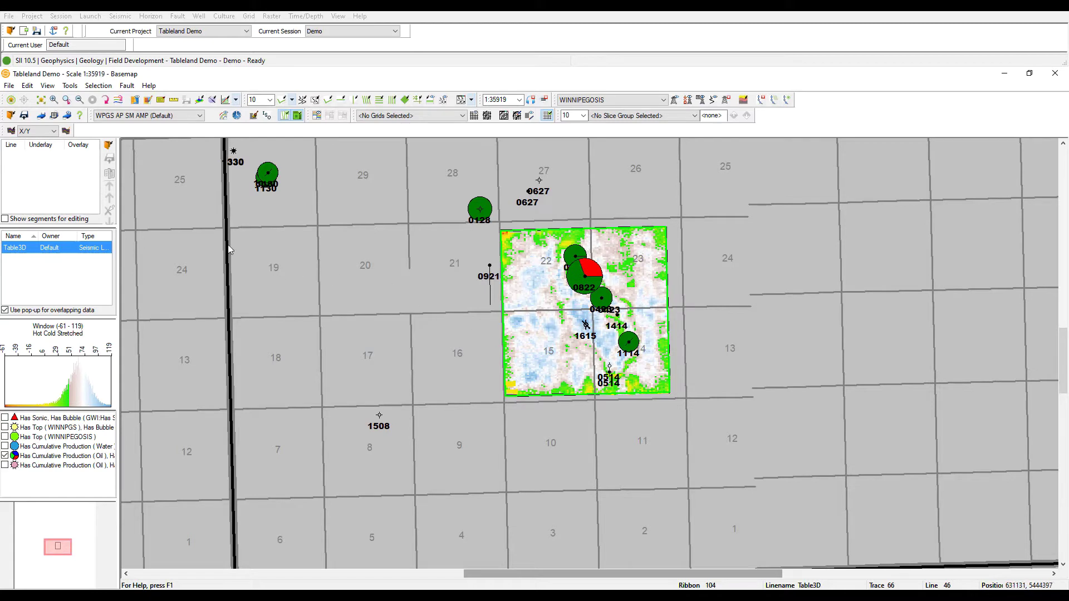
click(199, 115)
click(127, 325)
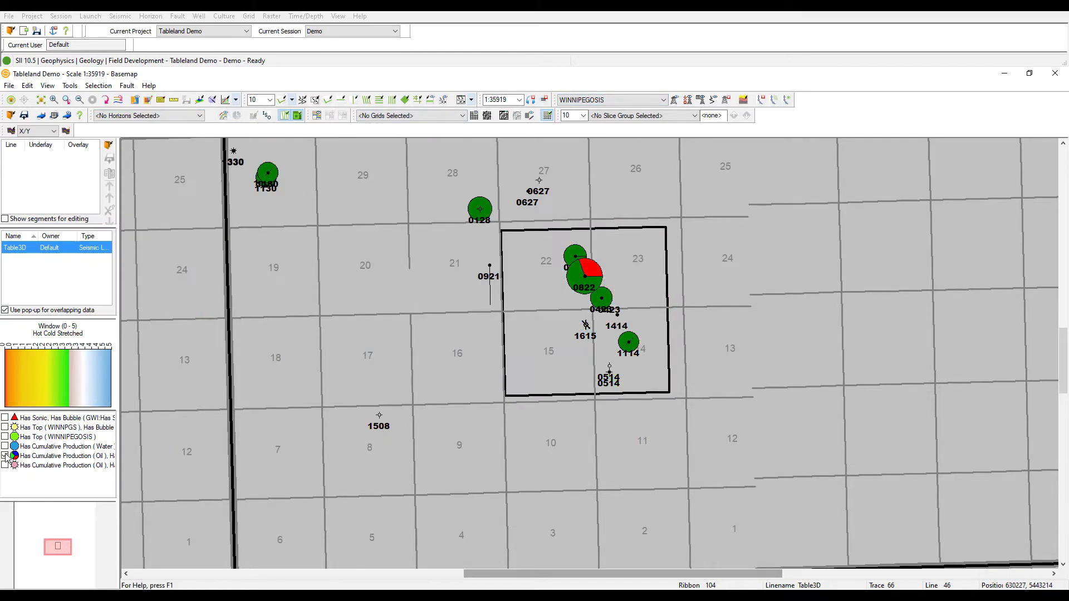
click(6, 456)
Preview the Spec D 1st pass slices, stepping ahead two slices, then clear them
click(694, 116)
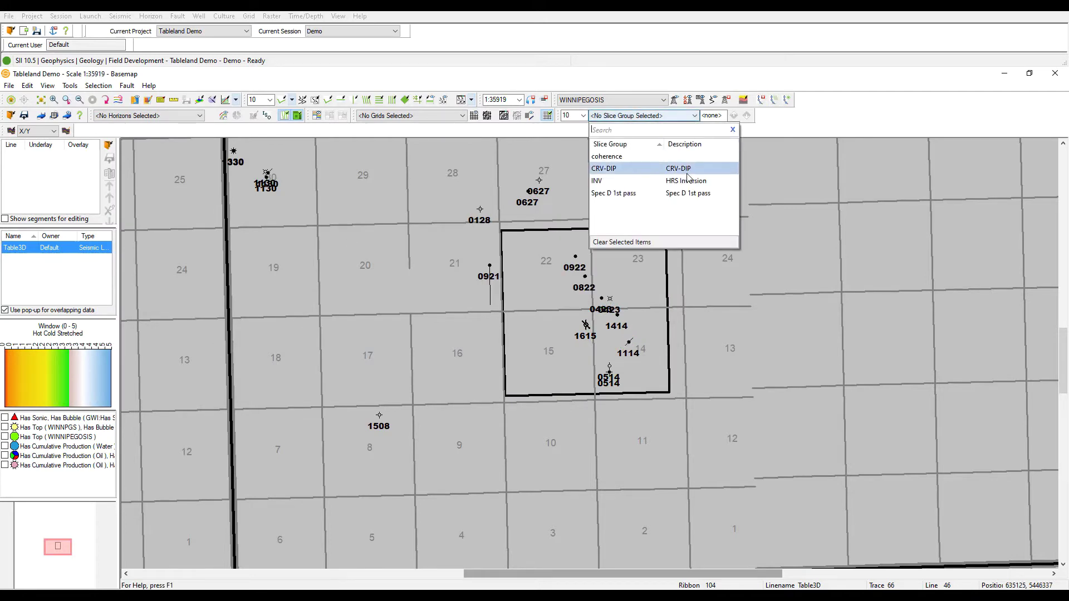
click(635, 194)
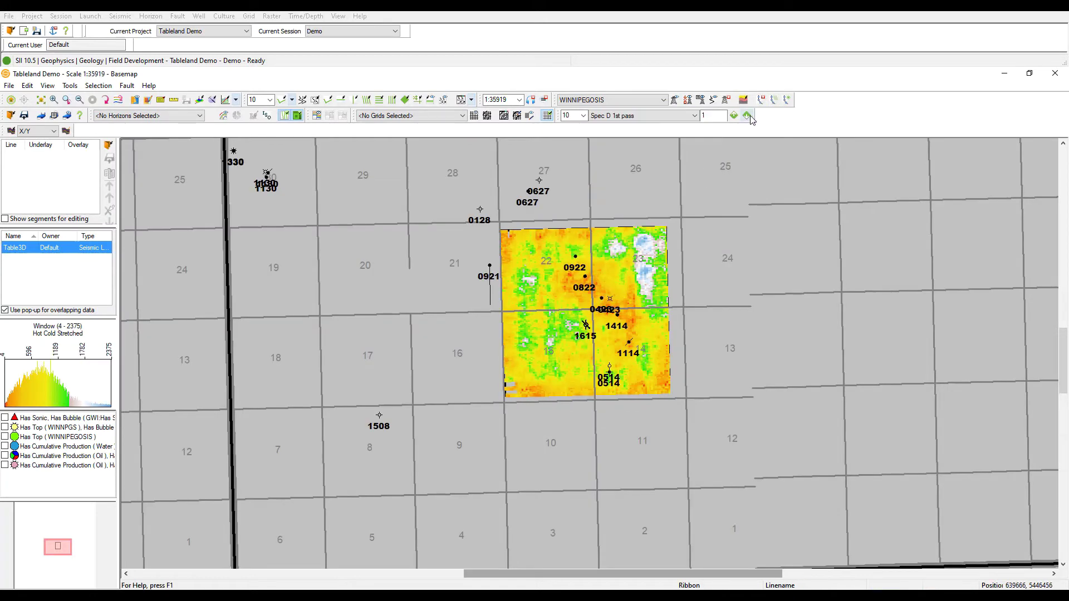
click(749, 116)
click(749, 117)
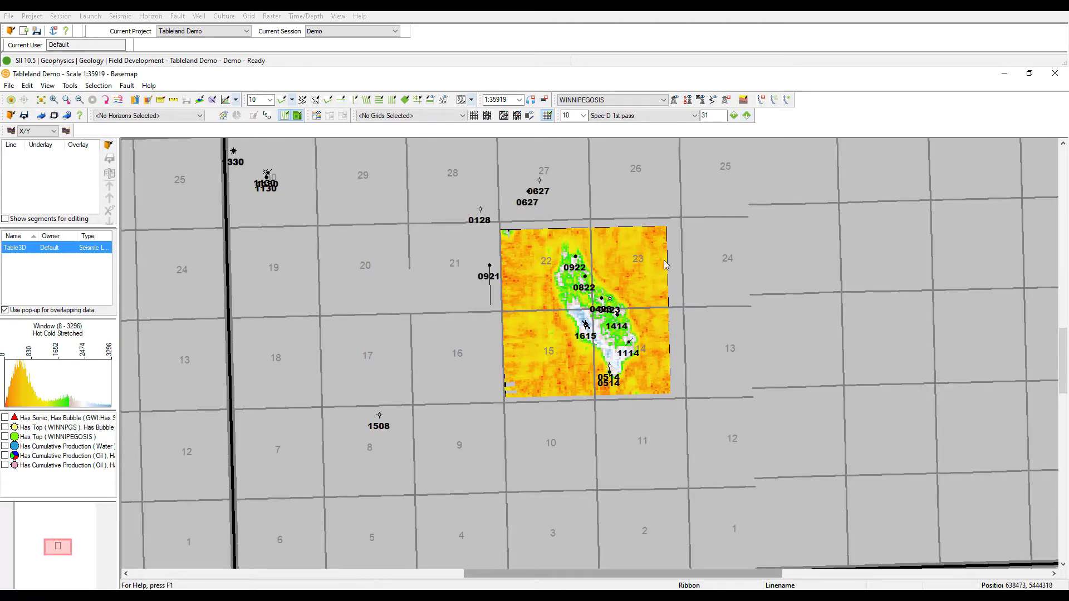
mouse_move(584, 311)
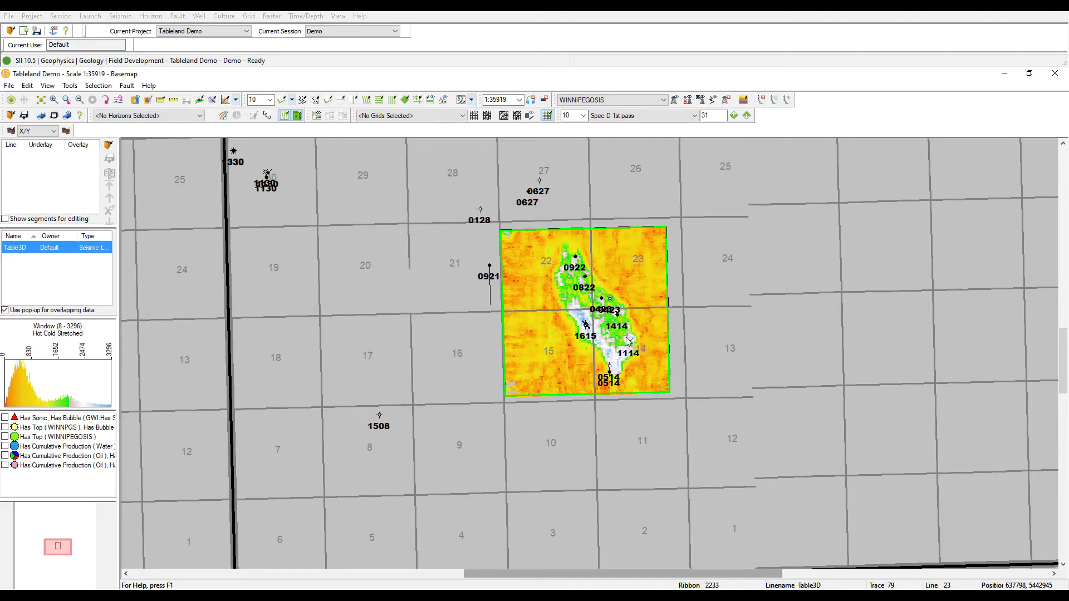
click(696, 116)
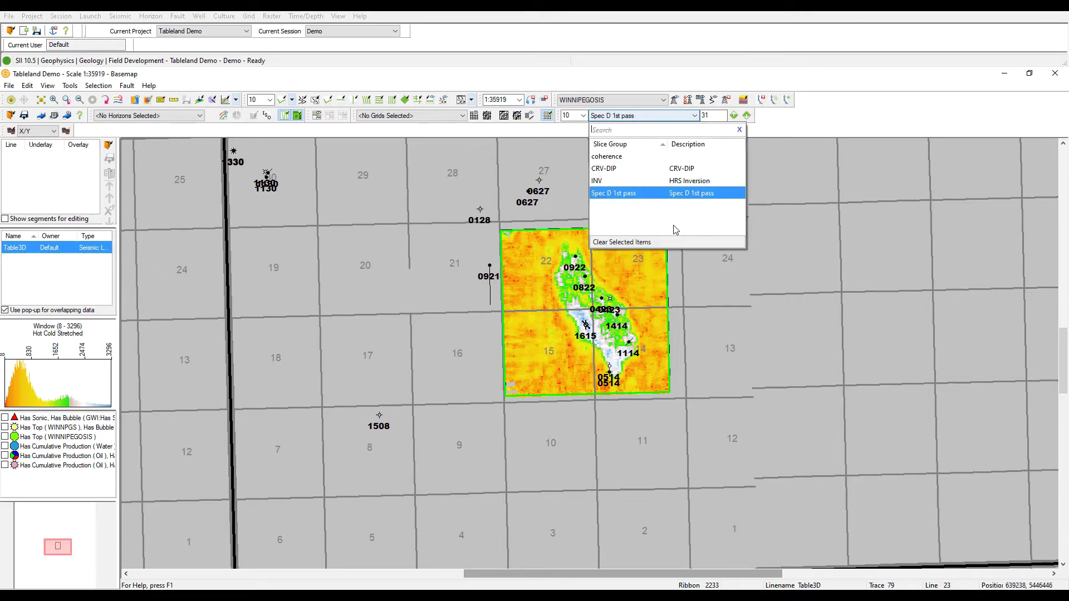
click(678, 242)
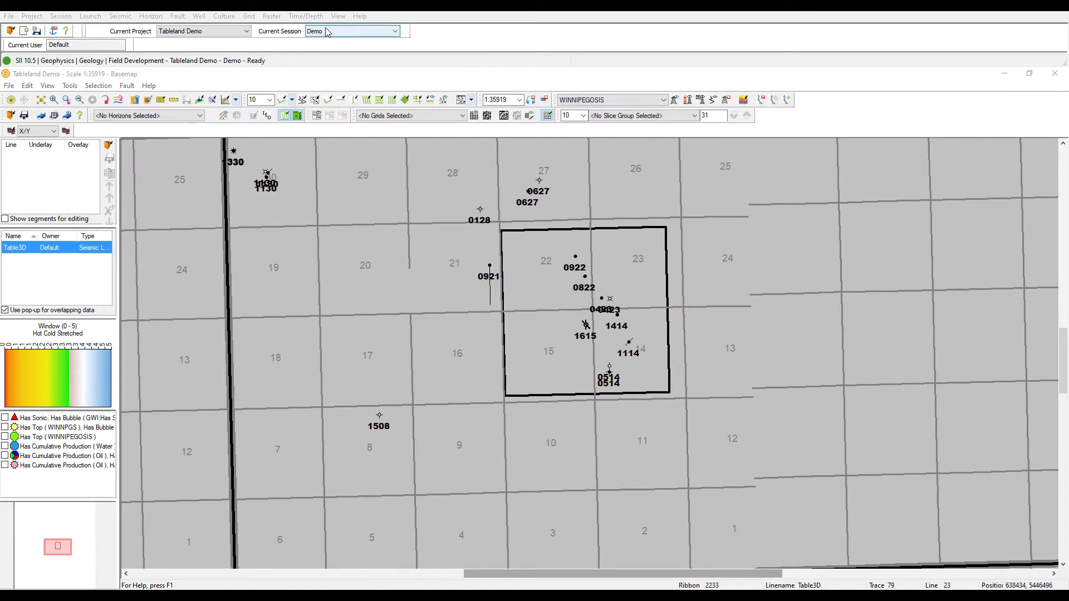
Switch the current session to Depth, saving the current session first
click(351, 31)
click(345, 55)
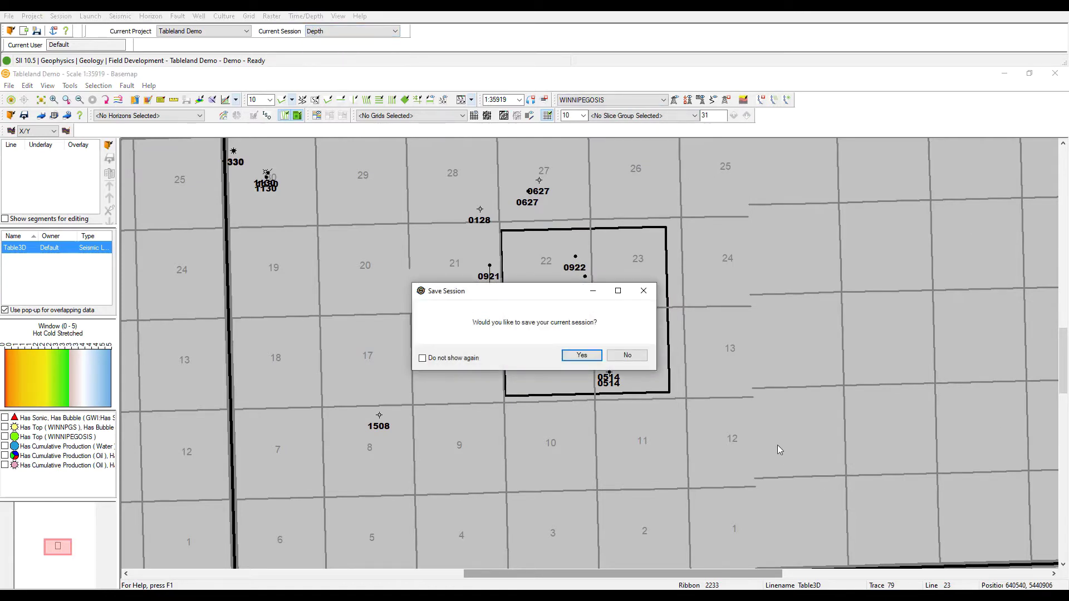
click(627, 355)
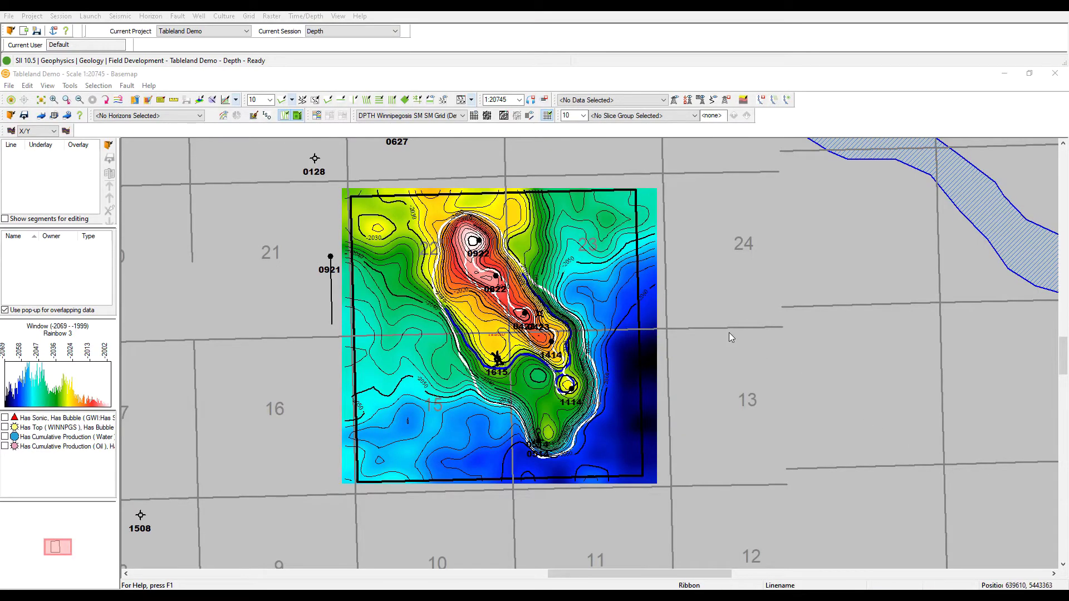
Select the depth grid, hide oil and water production bubbles, and open Time/Depth Velocity Modeling
click(480, 242)
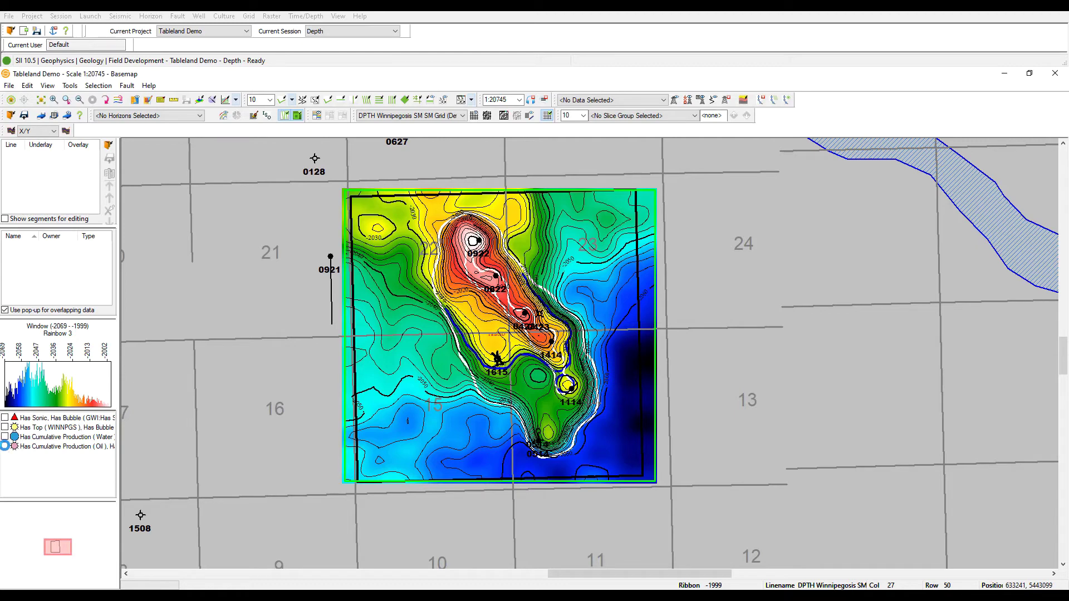
click(5, 446)
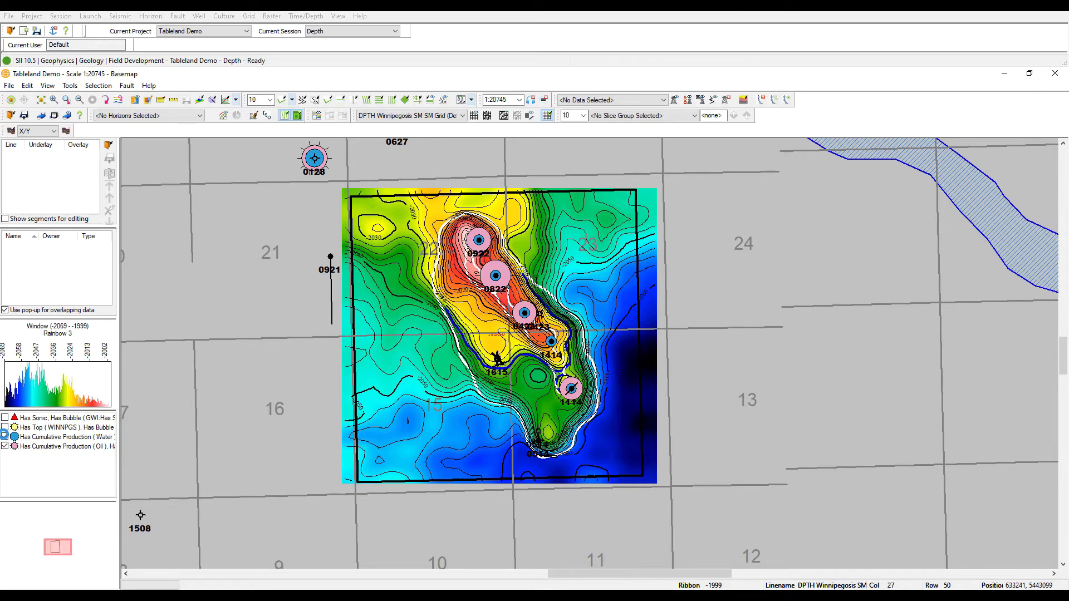
click(5, 446)
click(5, 437)
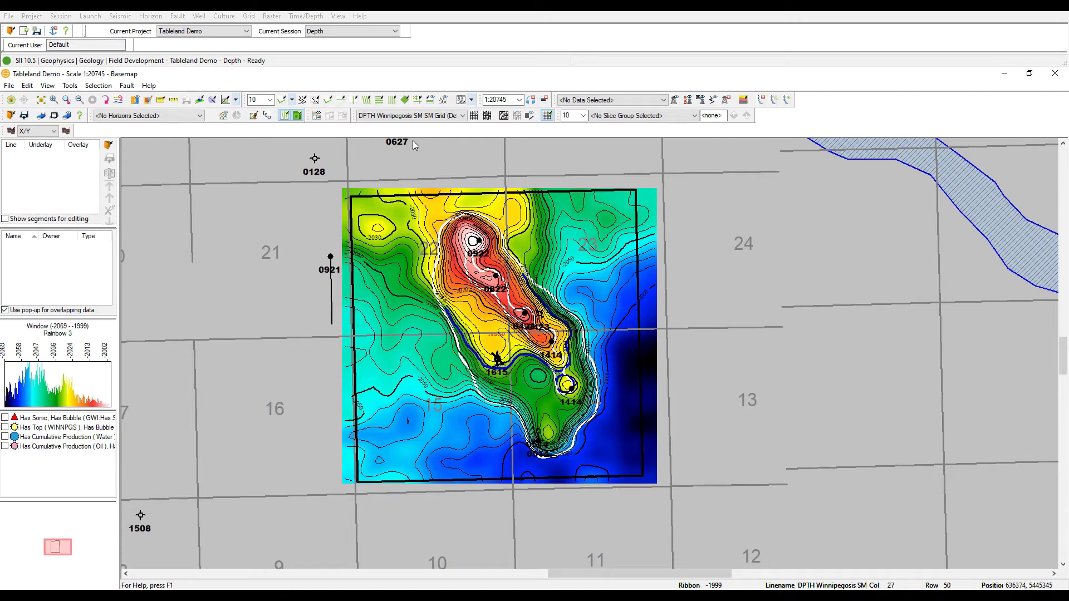
click(305, 16)
click(330, 54)
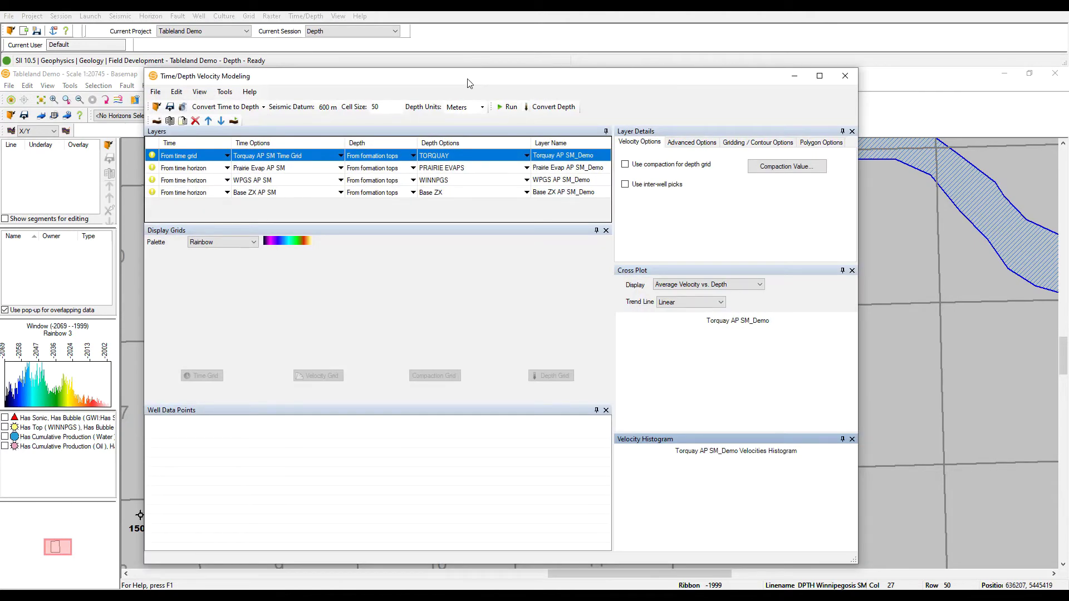
Run the velocity model, launch the Cross Section Viewer, and move the modeling window right
click(507, 106)
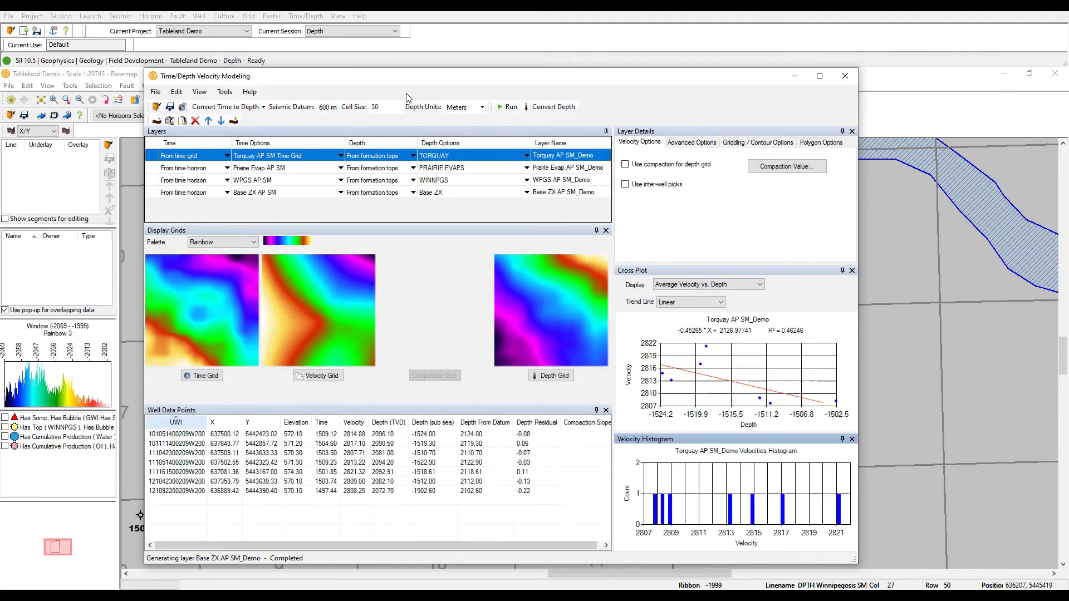
click(91, 16)
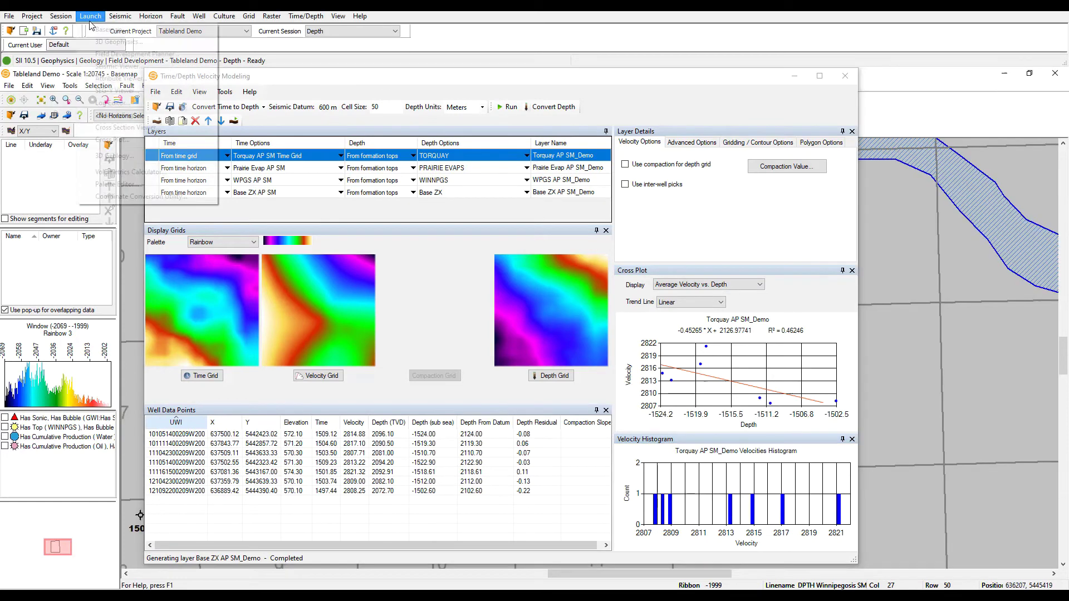
key(Escape)
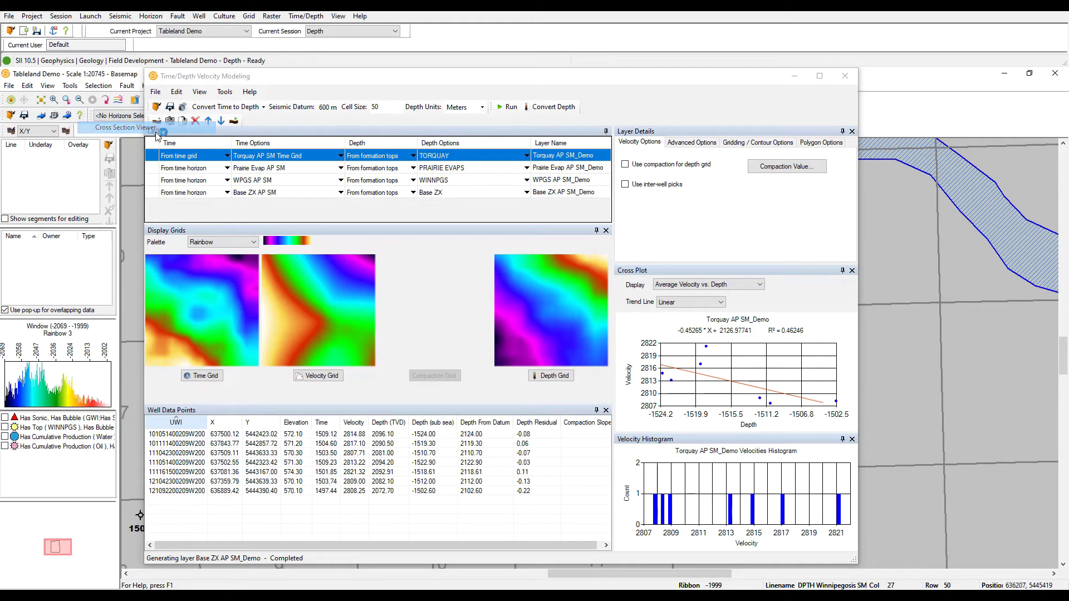
drag(458, 78, 645, 77)
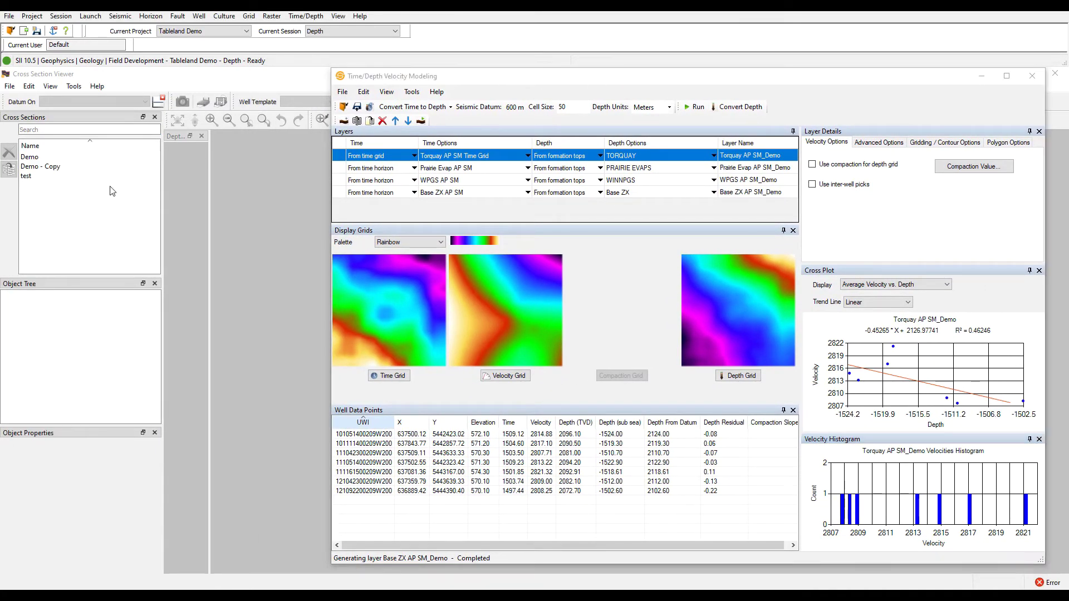
Load the Demo cross section and bring the Velocity Modeling window back in front
click(54, 159)
double_click(54, 159)
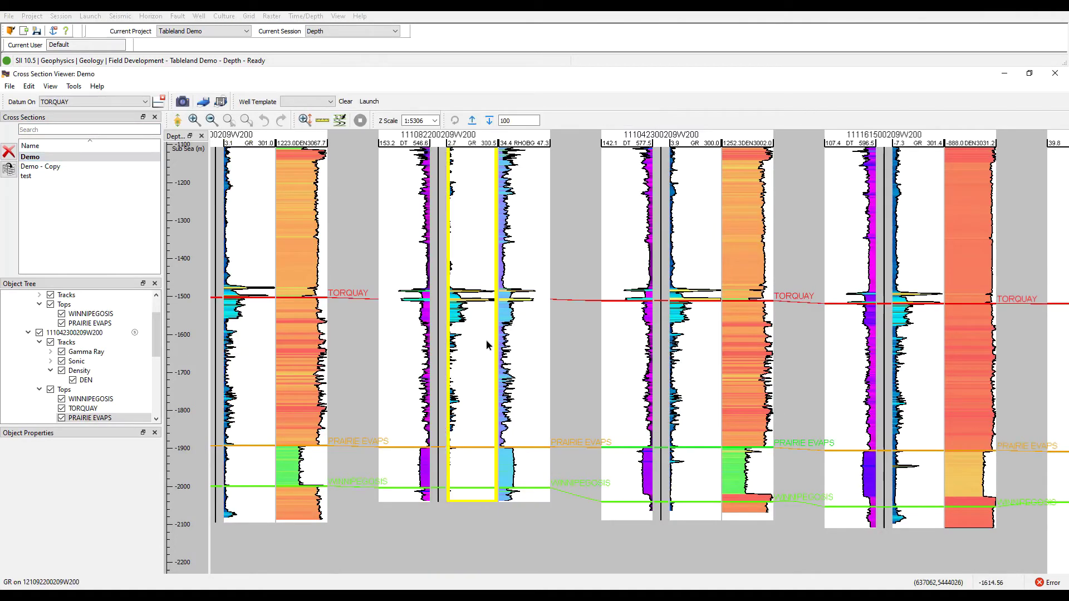
key(alt+Tab)
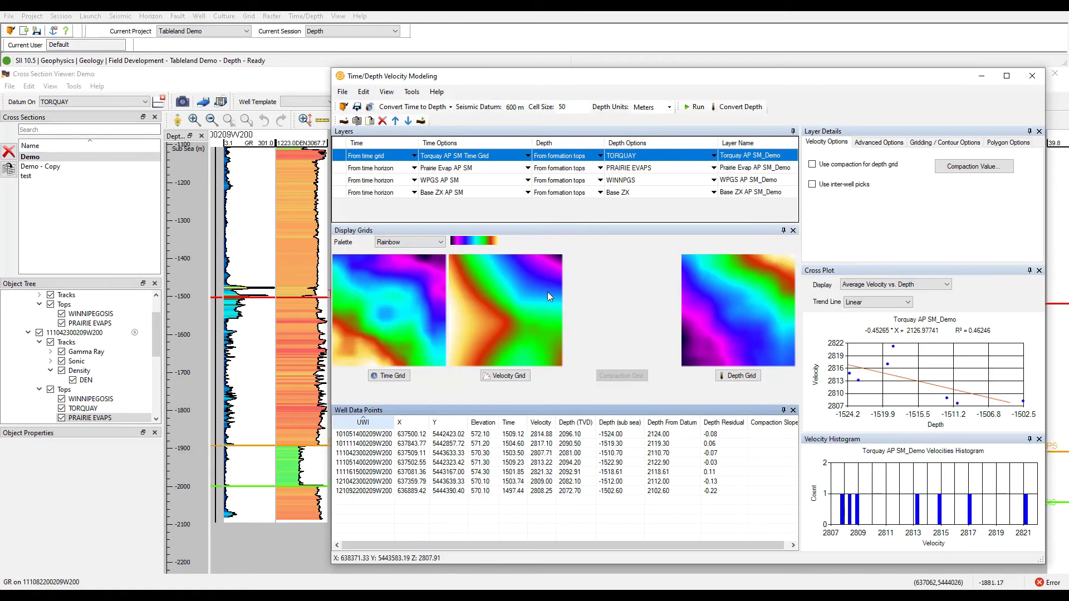
click(310, 66)
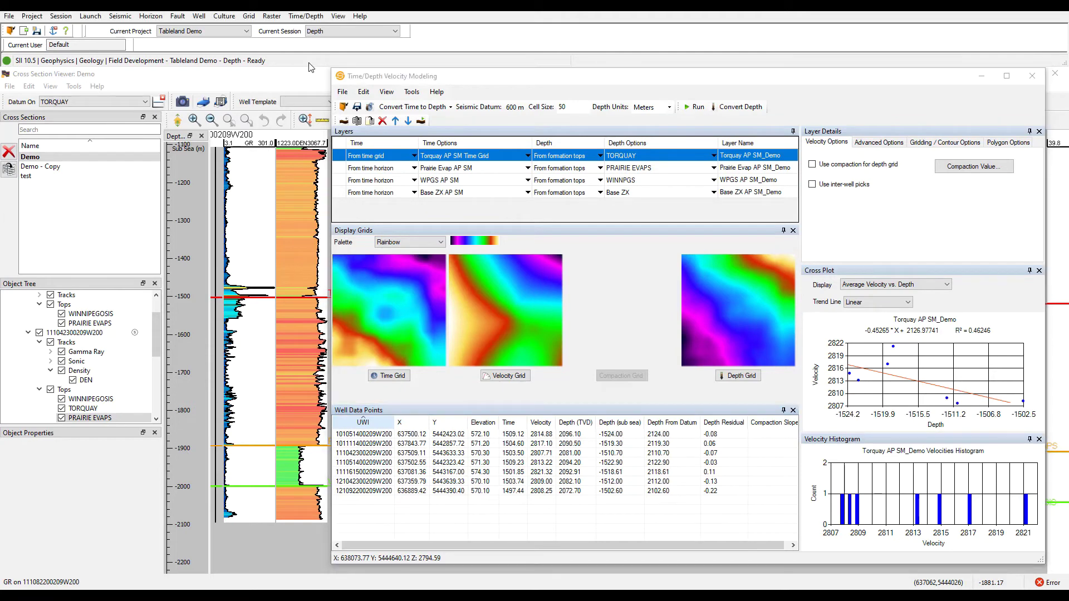
click(437, 76)
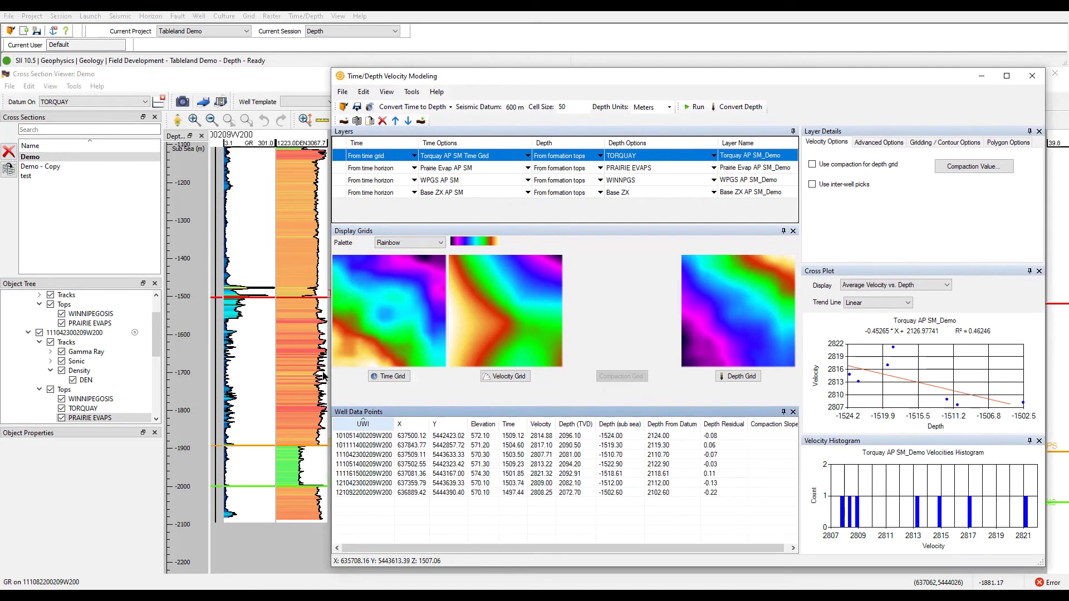
click(250, 334)
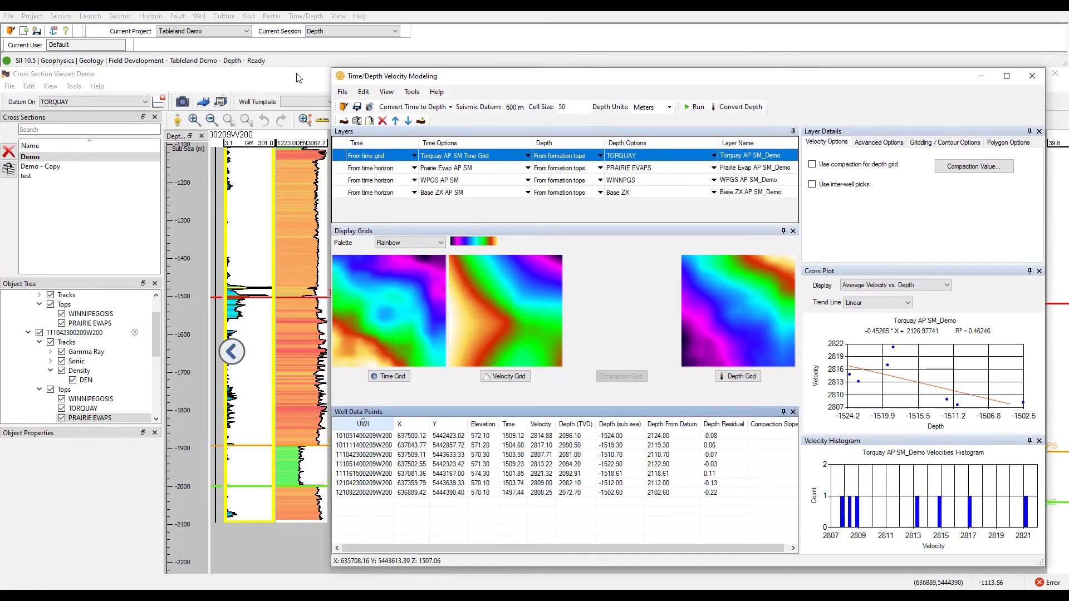
click(260, 417)
Pick the PRAIRIE EVAPS top on the first well using predictive top picking
click(342, 123)
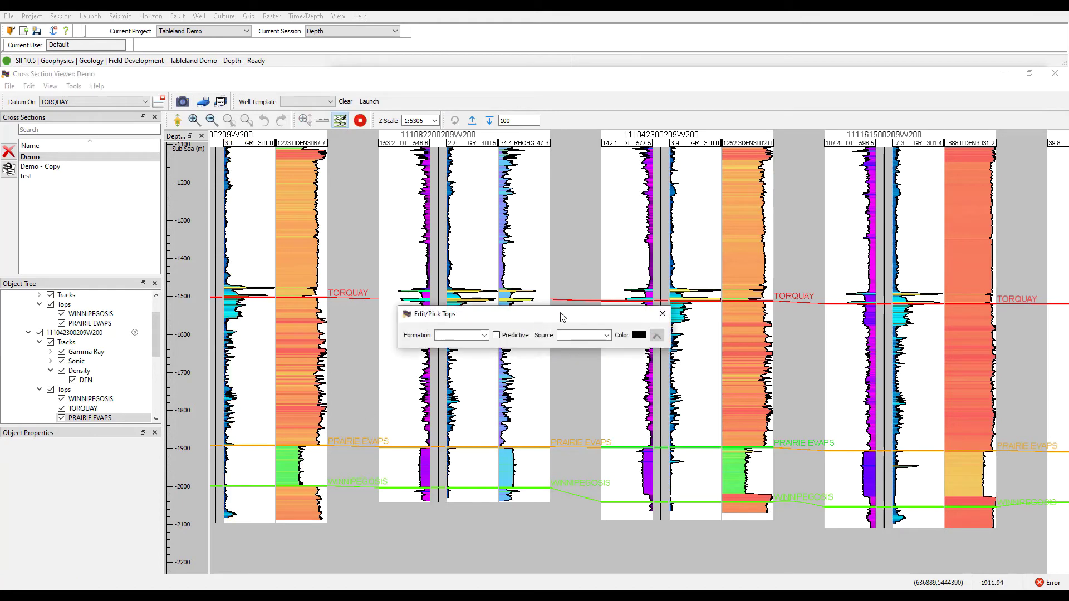
click(482, 336)
click(469, 353)
click(496, 336)
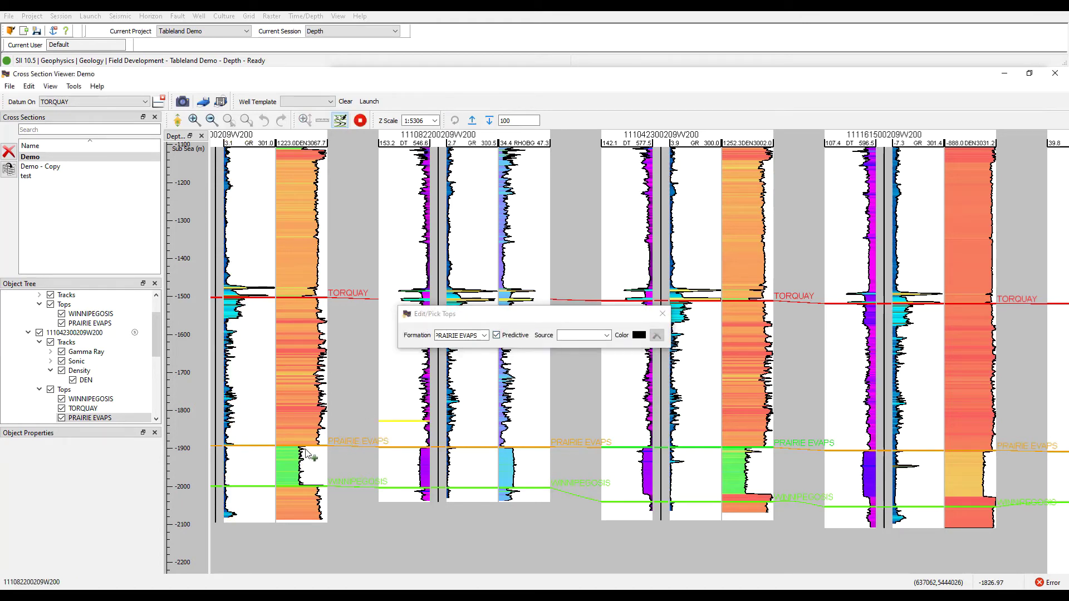
click(307, 454)
drag(307, 454, 302, 432)
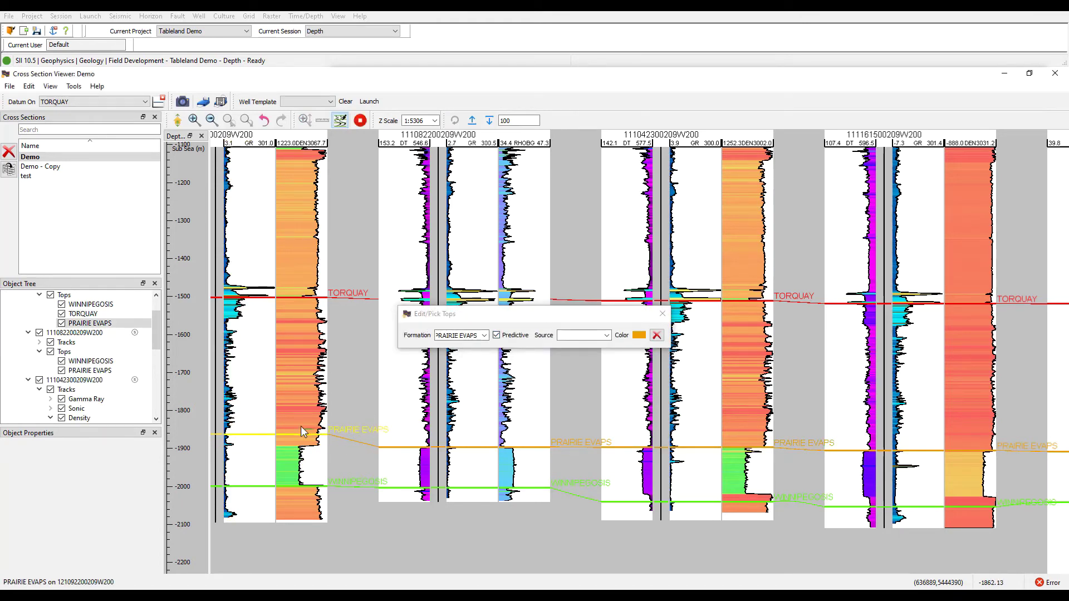
click(302, 431)
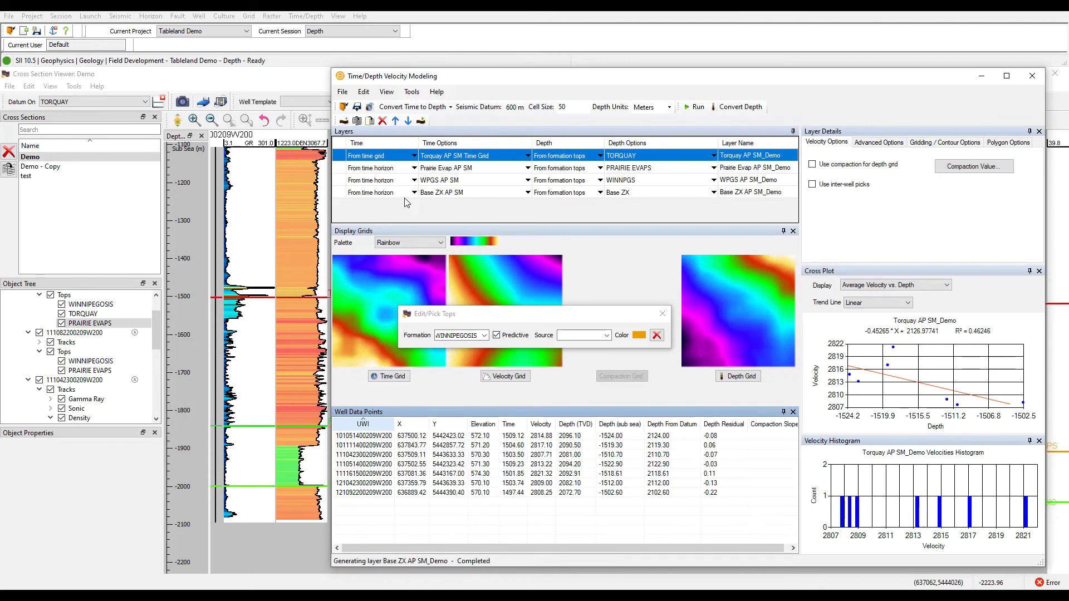
click(293, 427)
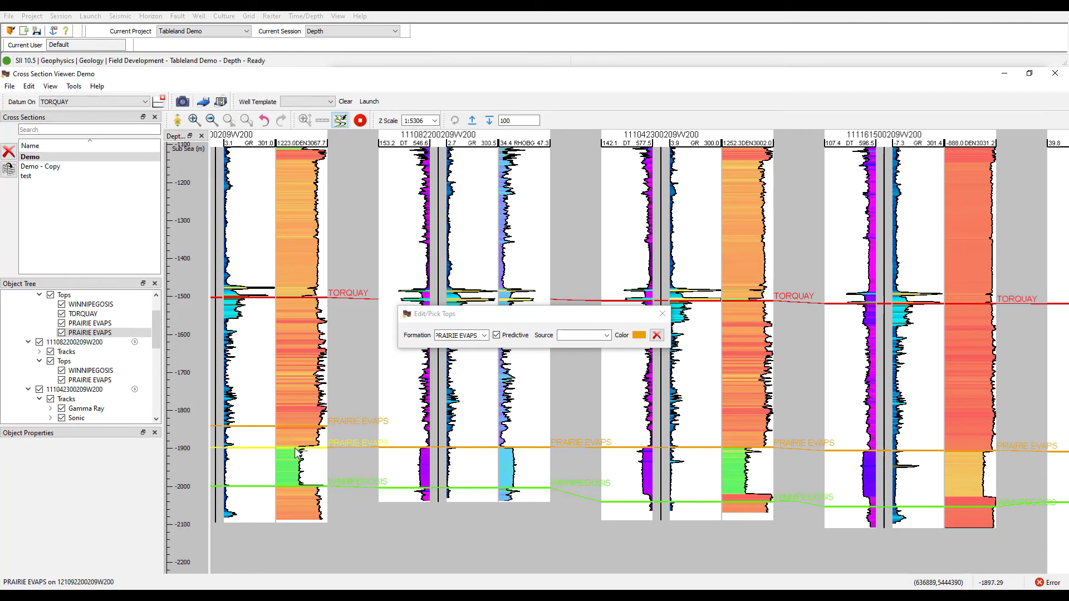
click(300, 451)
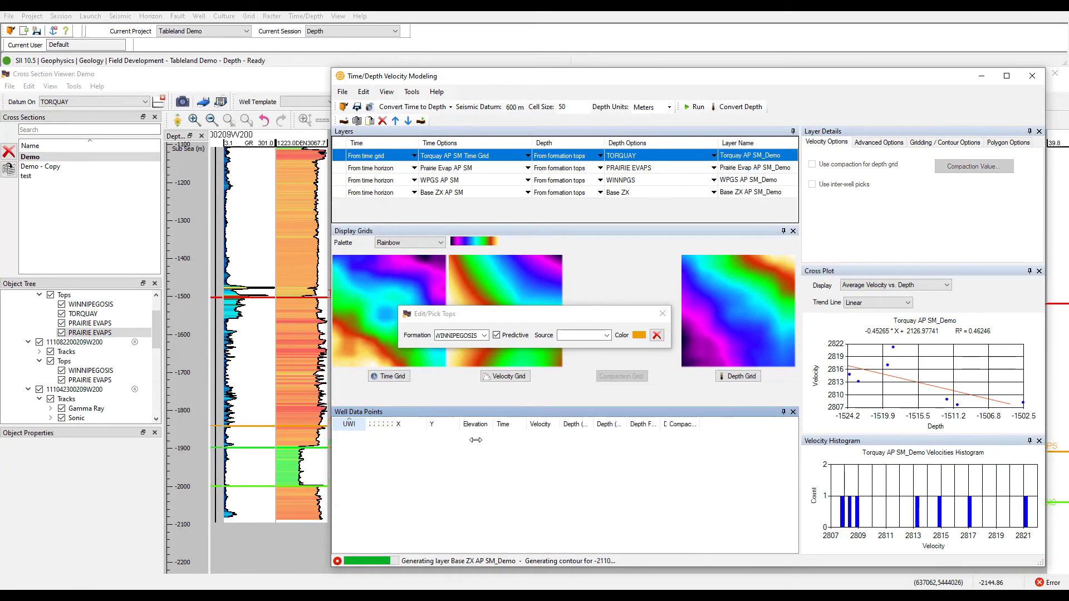
Show the Prairie Evap layer's velocity grids, crossplot and histogram, and dismiss the tops dialog
click(469, 168)
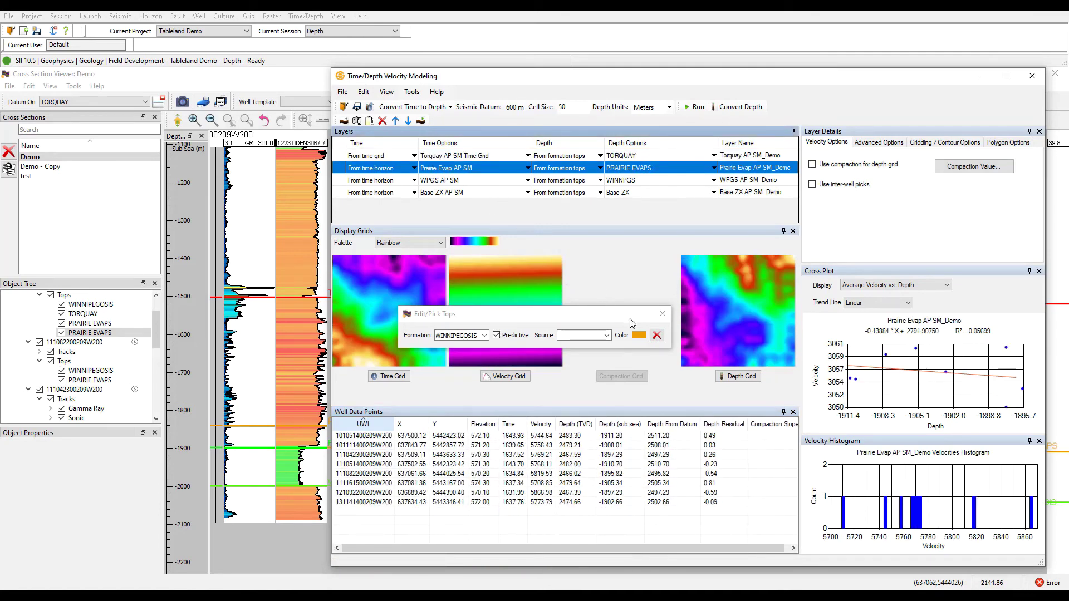
click(663, 314)
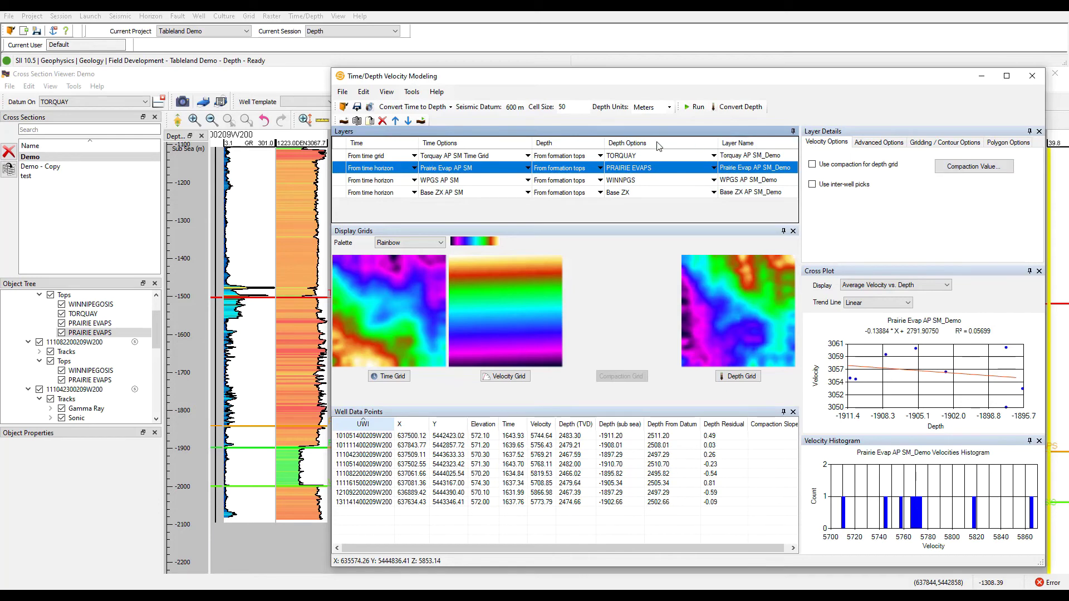
click(411, 92)
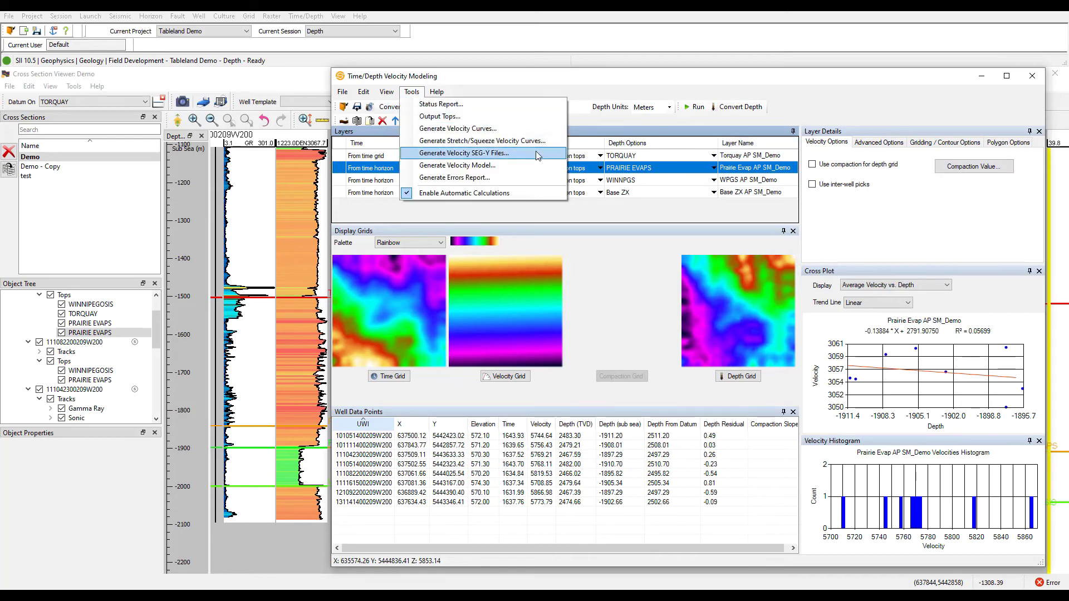
click(990, 79)
Minimize the velocity modeling and cross section windows and select the basemap depth grid
click(989, 79)
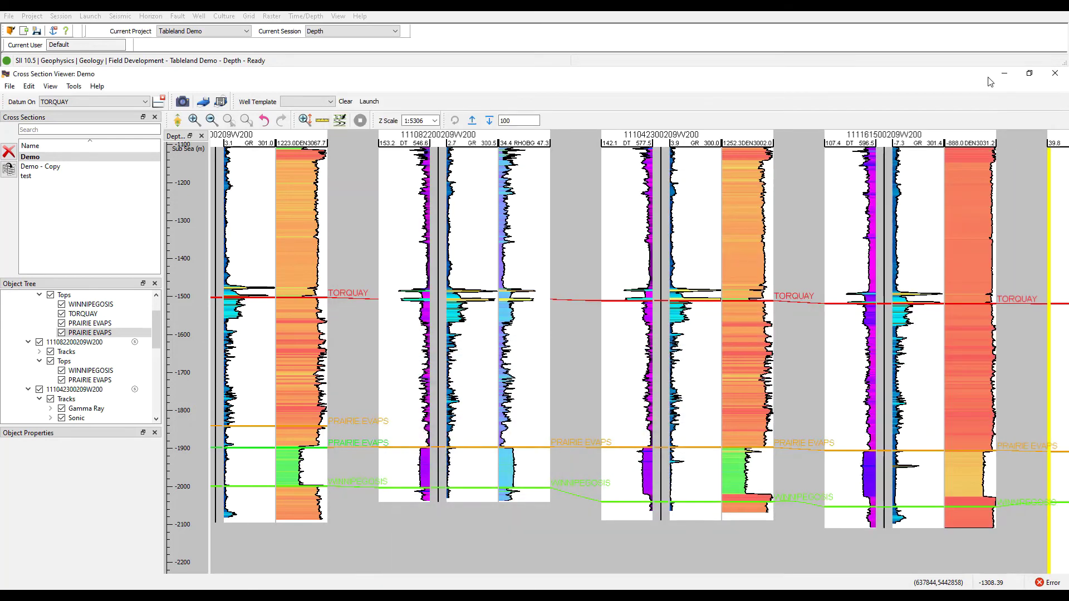
click(1006, 73)
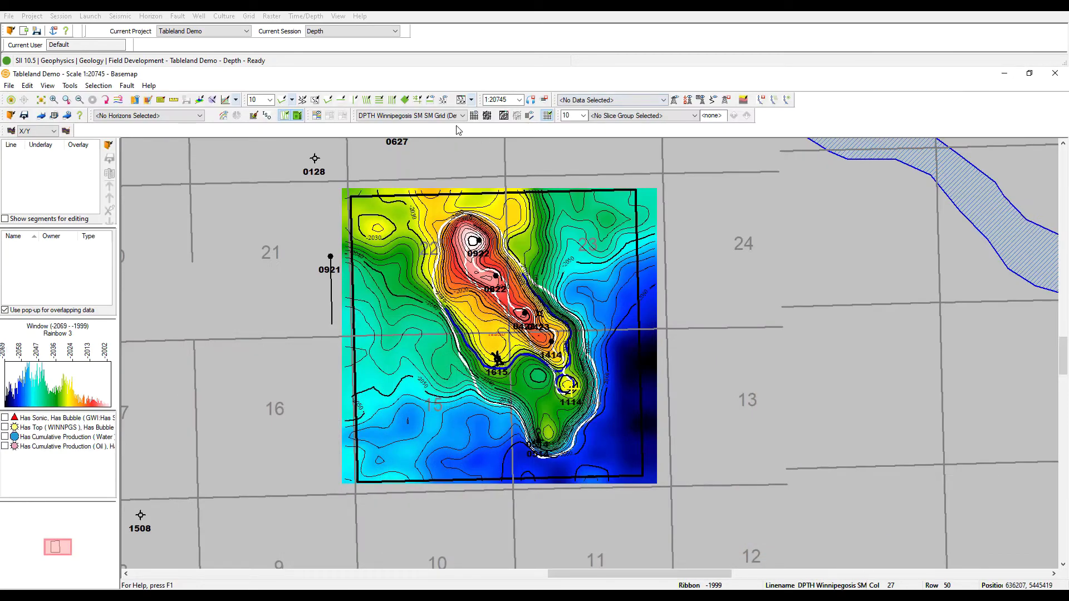
click(400, 271)
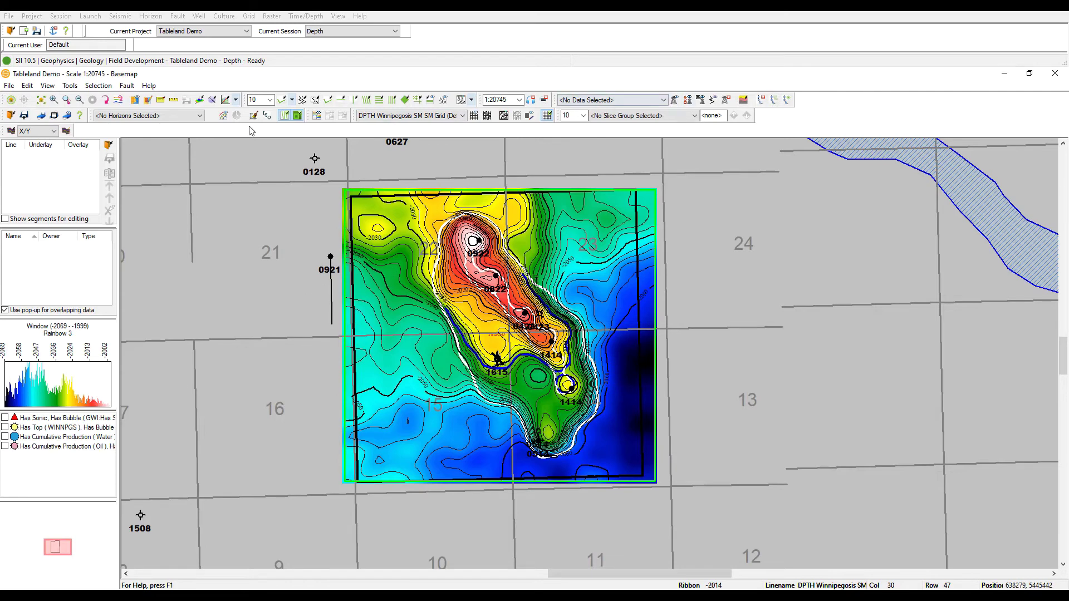
Start a planned well at the reef crest with Well Planning, moving its table aside
click(762, 100)
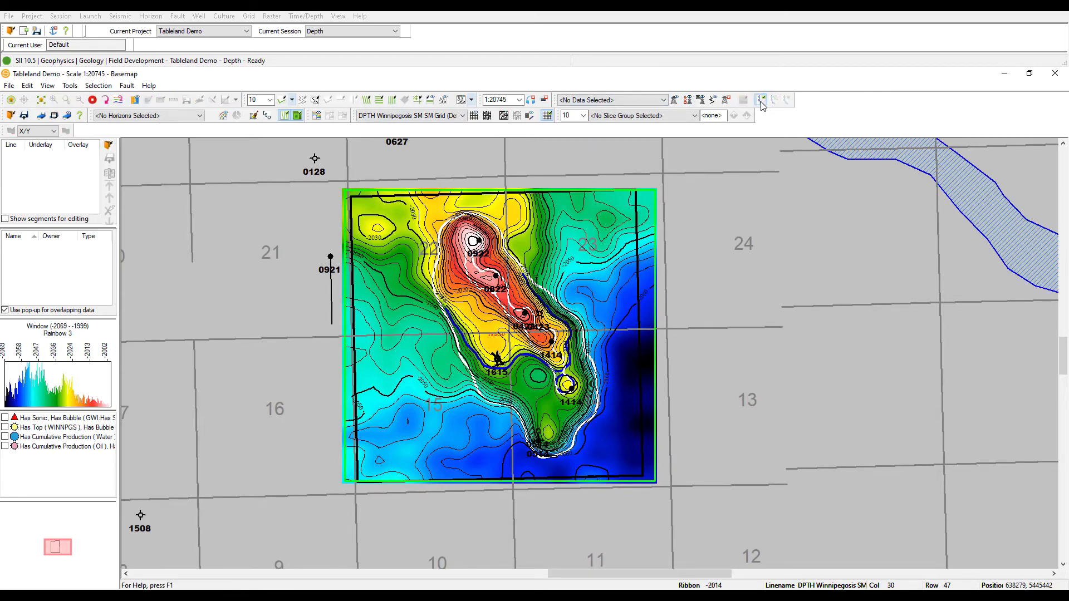
click(482, 227)
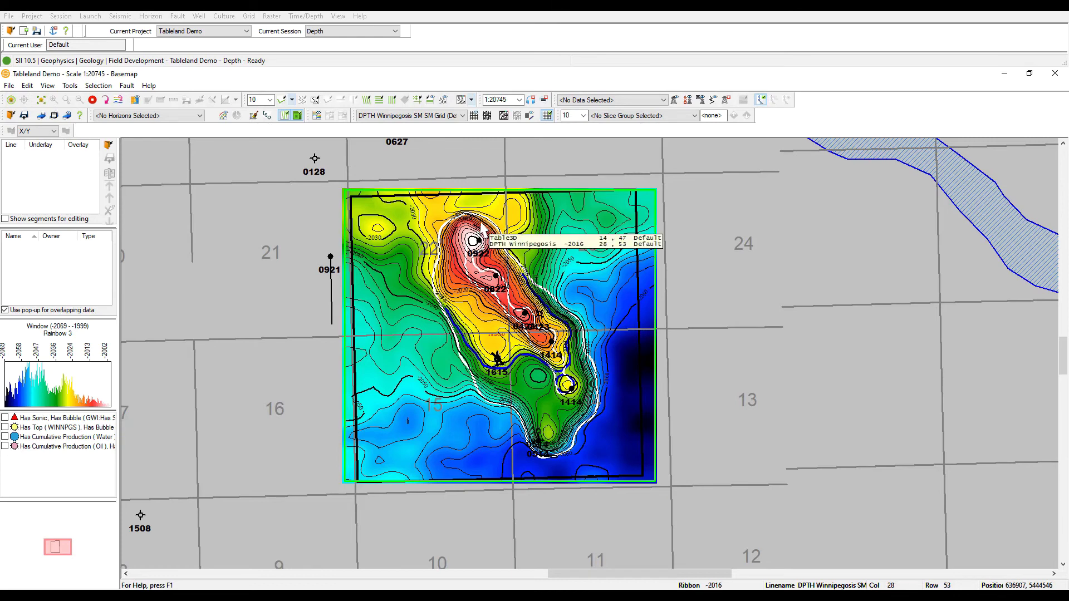
drag(457, 90, 326, 93)
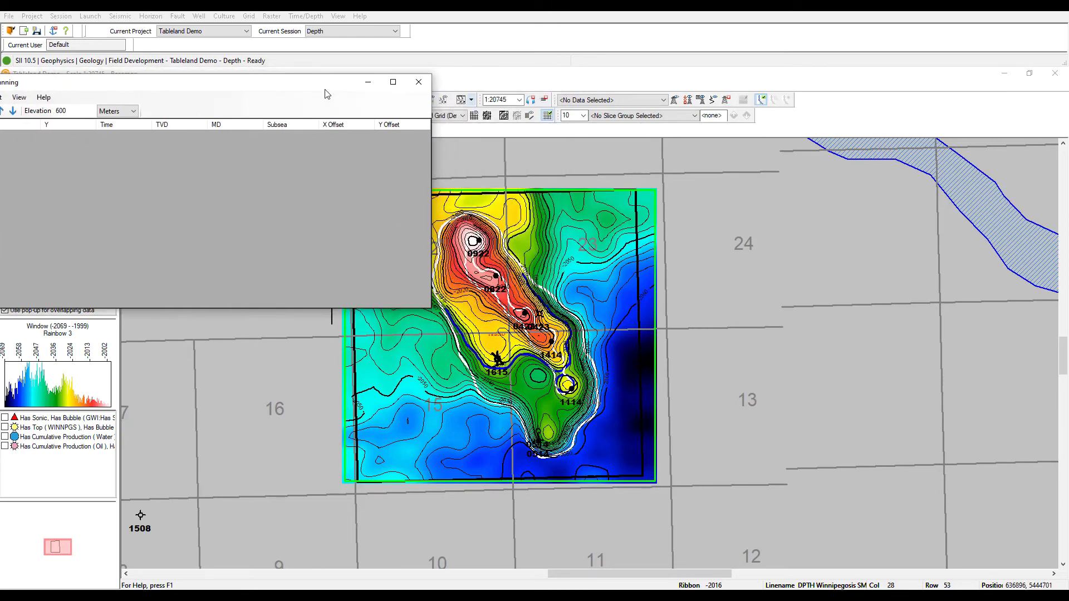
click(483, 230)
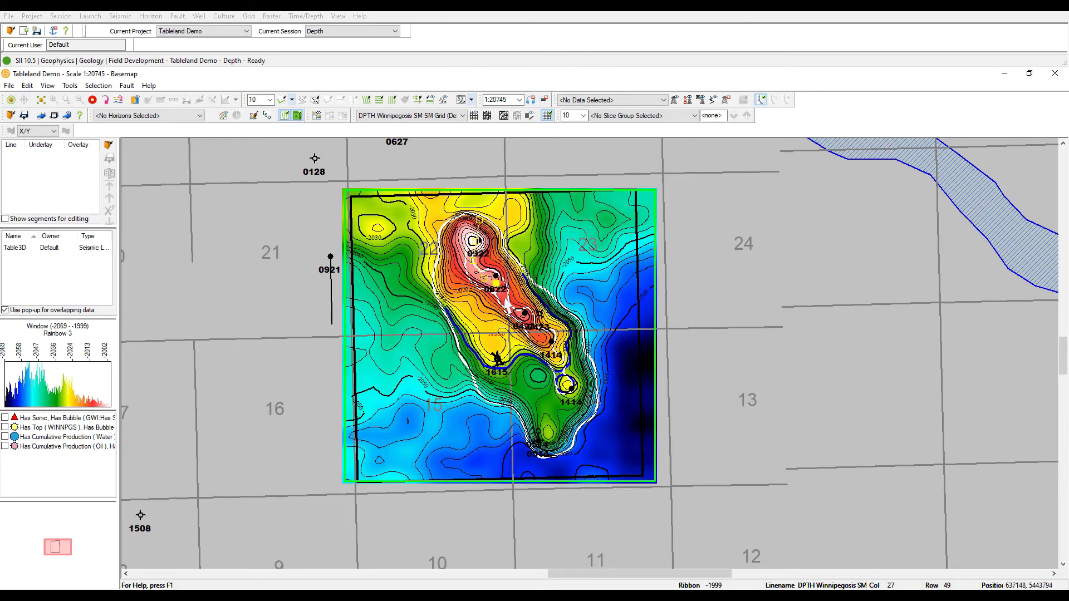
Save the planned well path as new well 'Test Horiz…' and close Well Planning
right_click(537, 337)
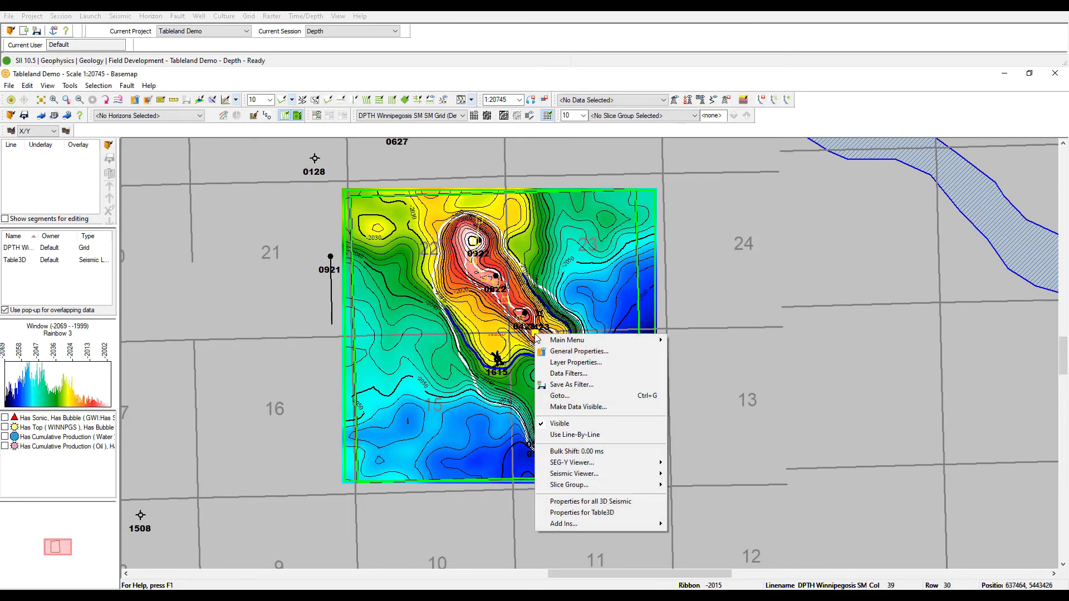
click(568, 373)
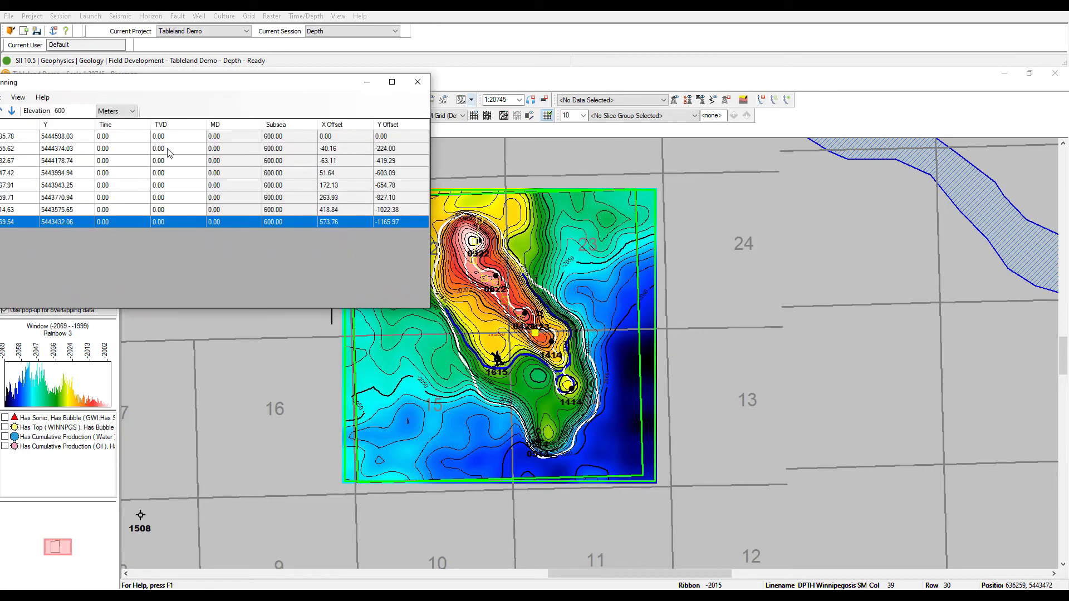
drag(175, 87, 317, 88)
click(117, 97)
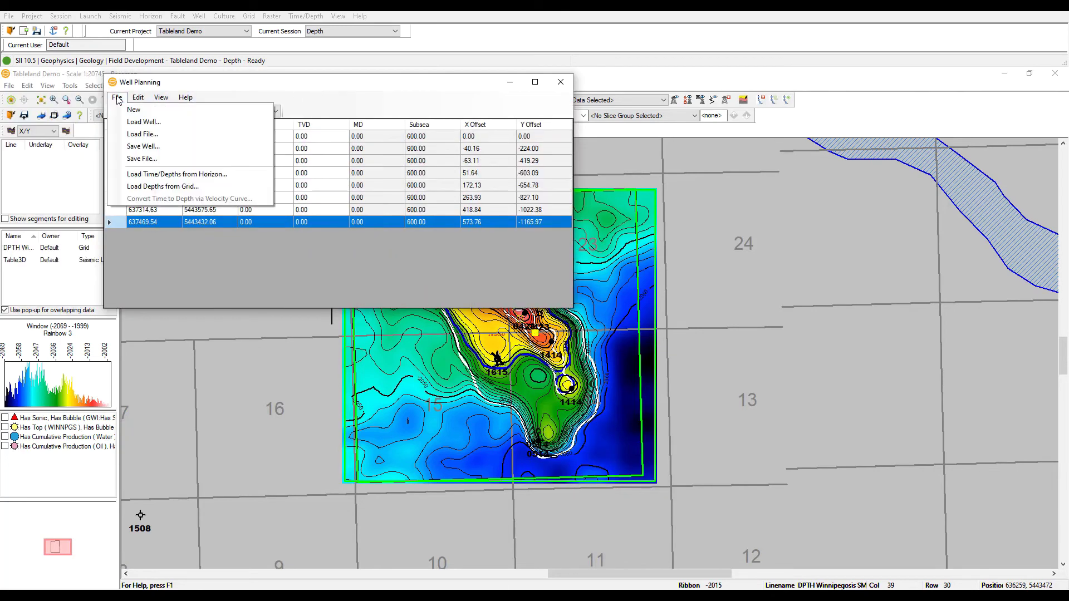
click(170, 148)
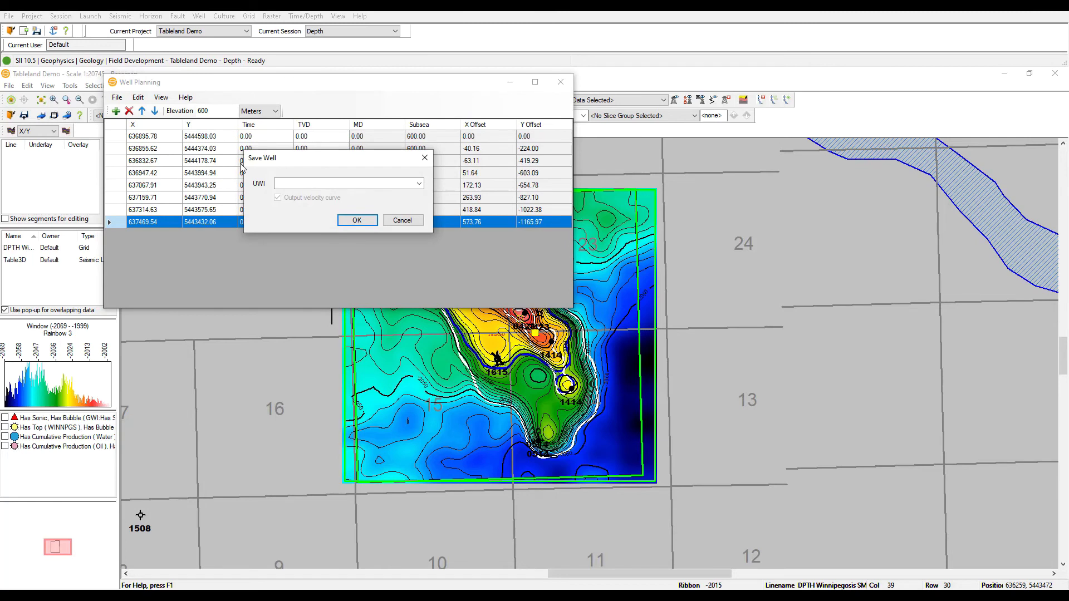
click(347, 184)
text(Test Horizontal)
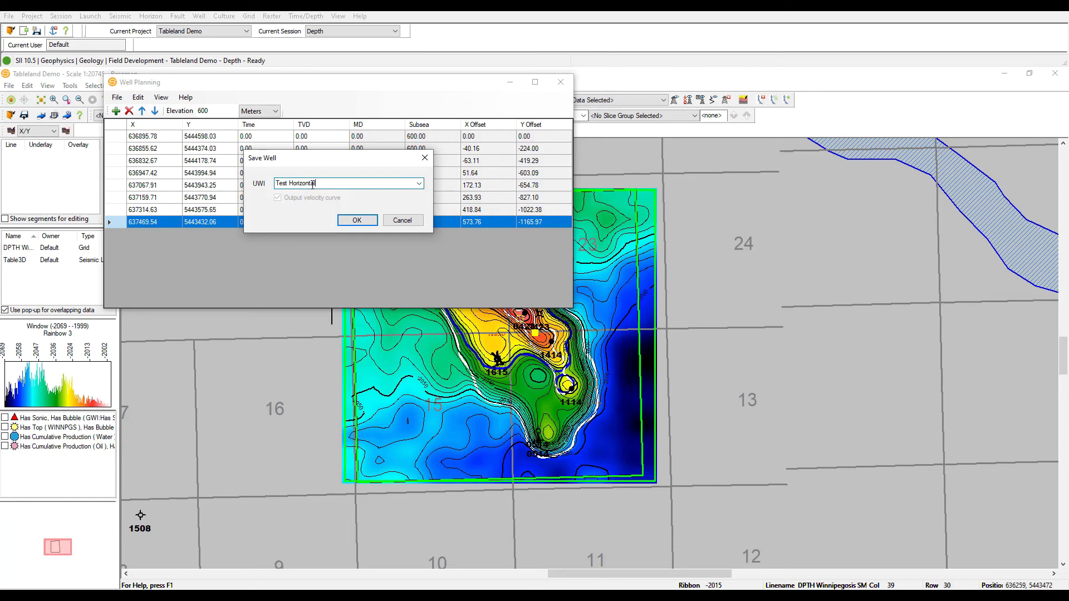
key(Return)
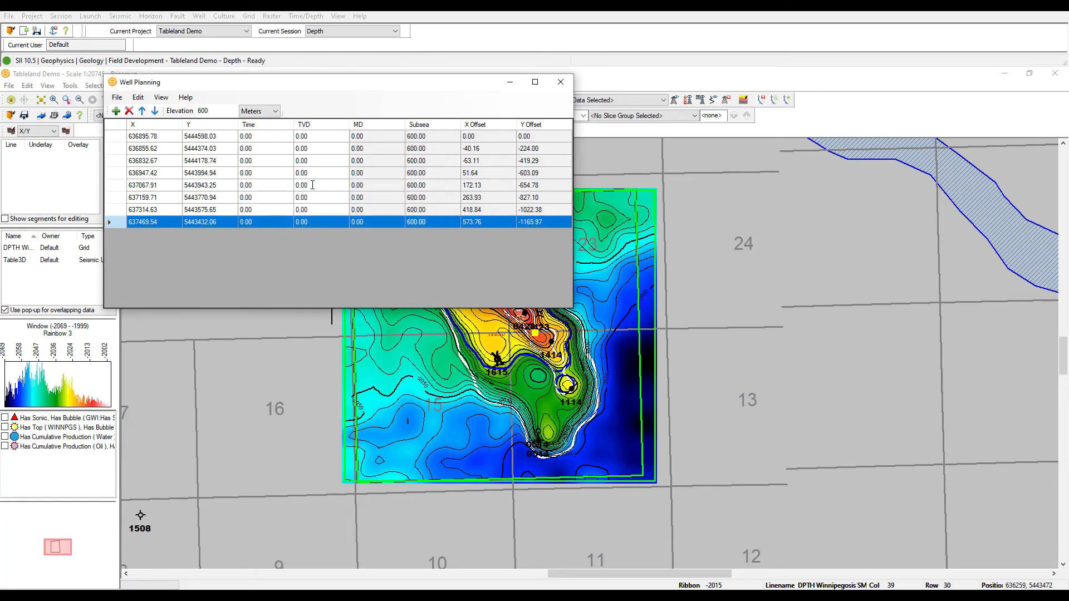
click(509, 83)
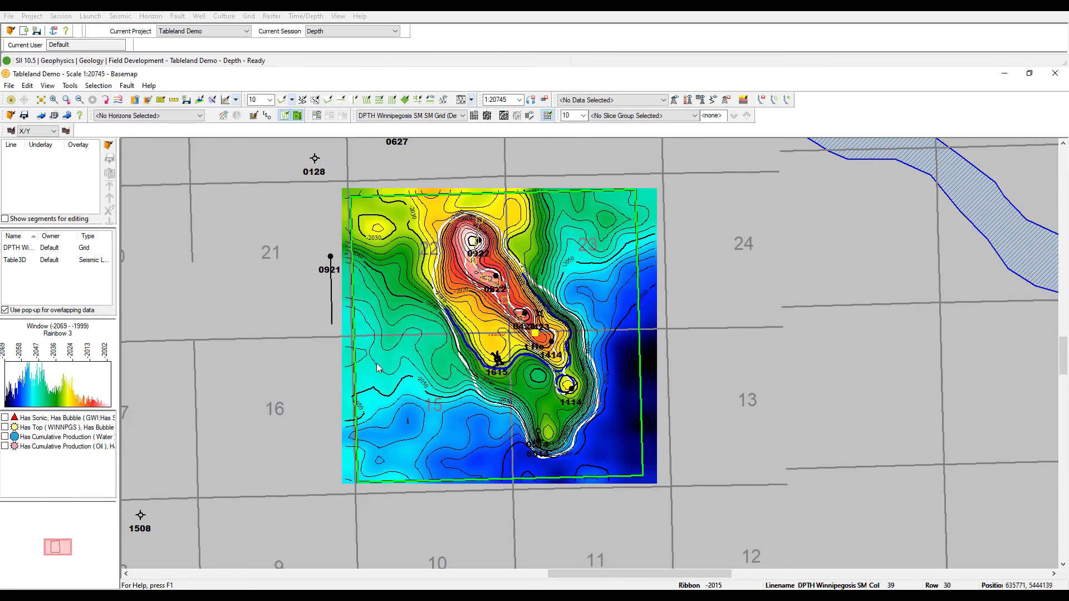
Launch 3D Geophysics to view the seismic scene
click(91, 15)
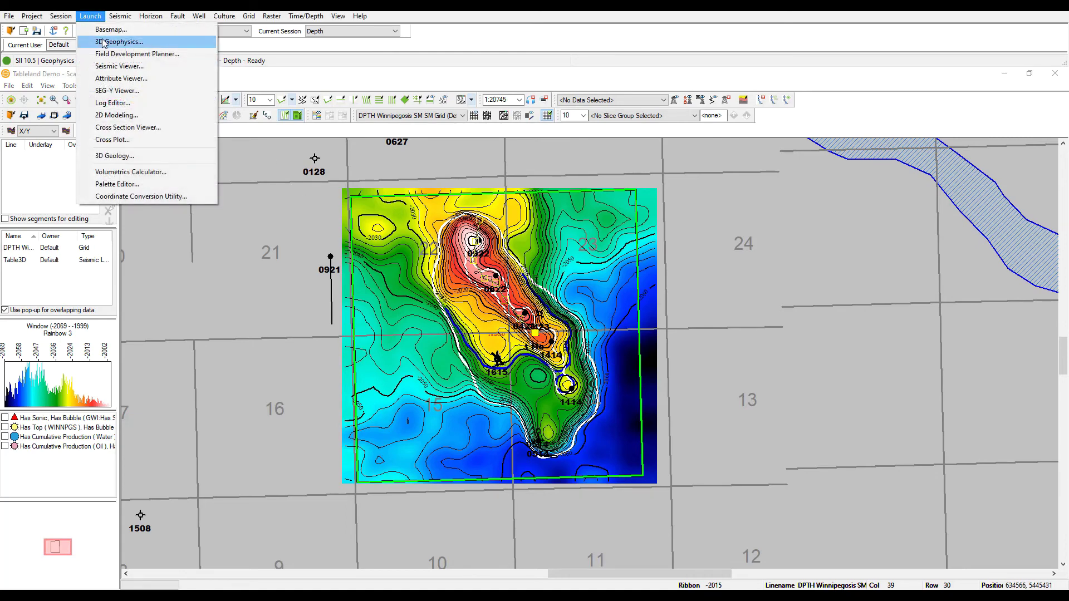
click(150, 40)
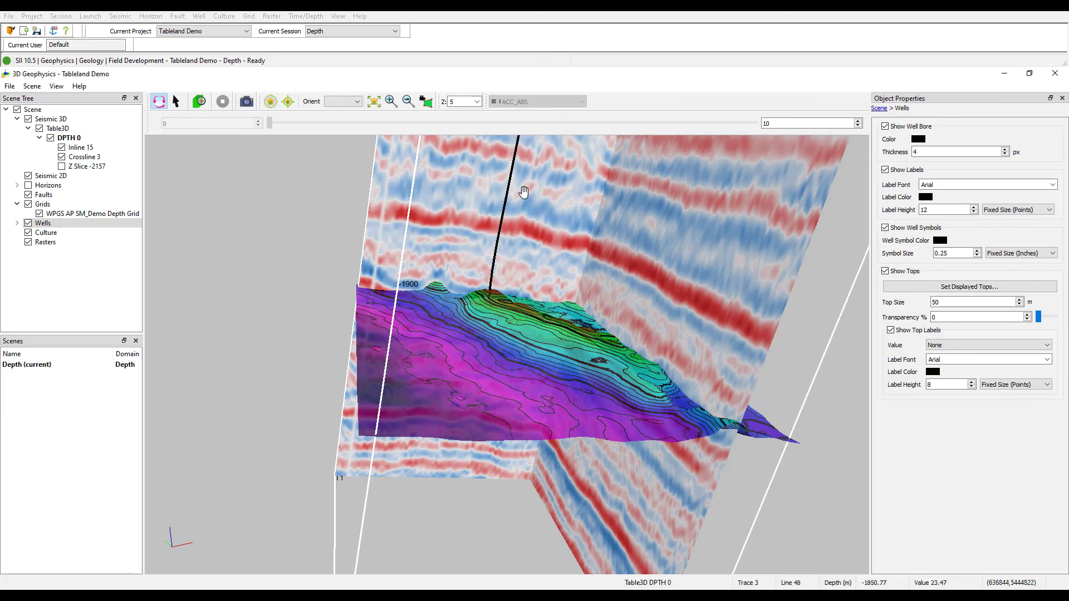
scroll(529, 207, down, 2)
scroll(528, 217, down, 1)
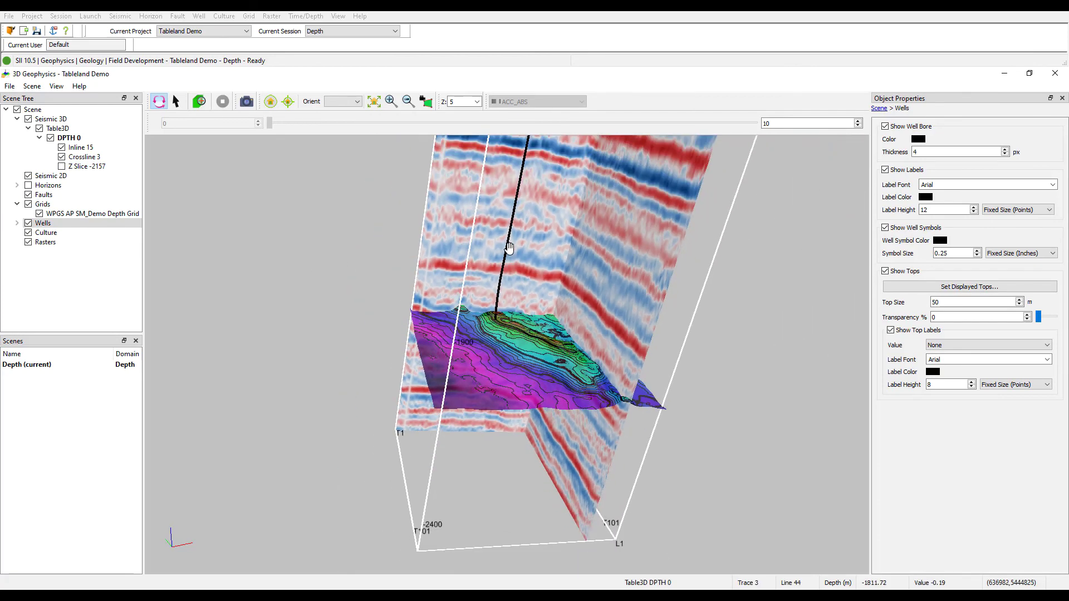
scroll(531, 226, down, 1)
right_click(525, 264)
key(Escape)
scroll(547, 327, up, 2)
scroll(535, 359, up, 3)
scroll(534, 370, up, 3)
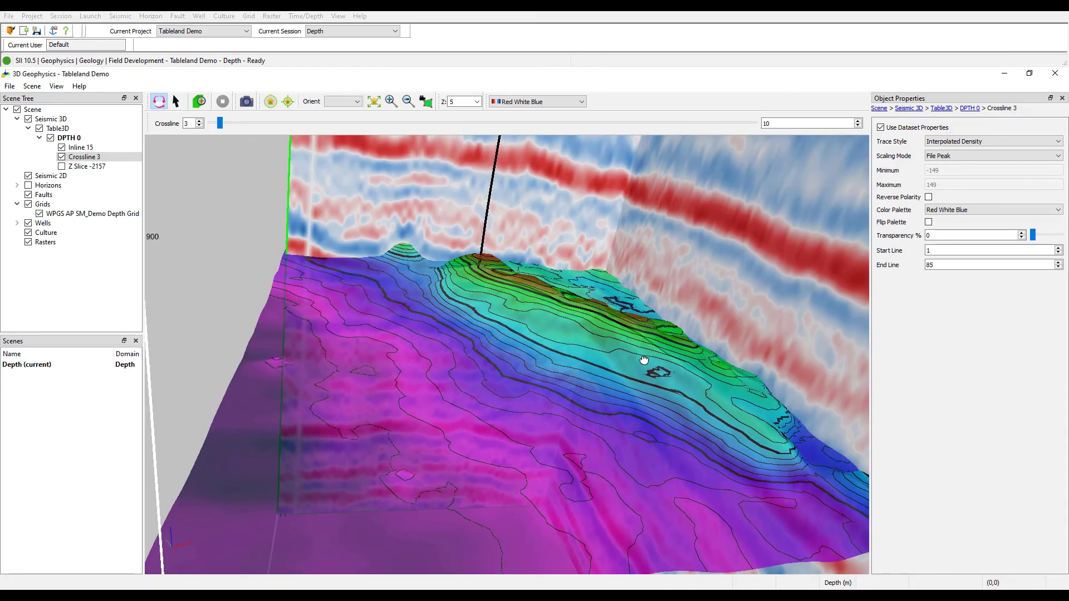
Set the WPGS AP SM_Demo Depth Grid transparency to 28 and orbit over the reef
drag(668, 376, 483, 355)
scroll(483, 354, up, 2)
scroll(552, 334, up, 2)
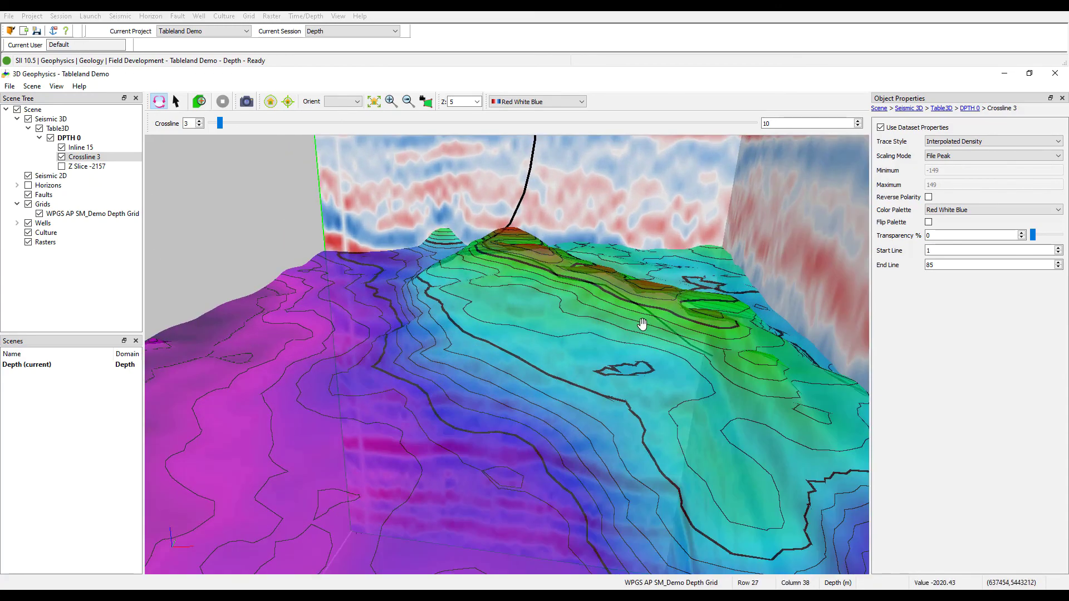
click(91, 214)
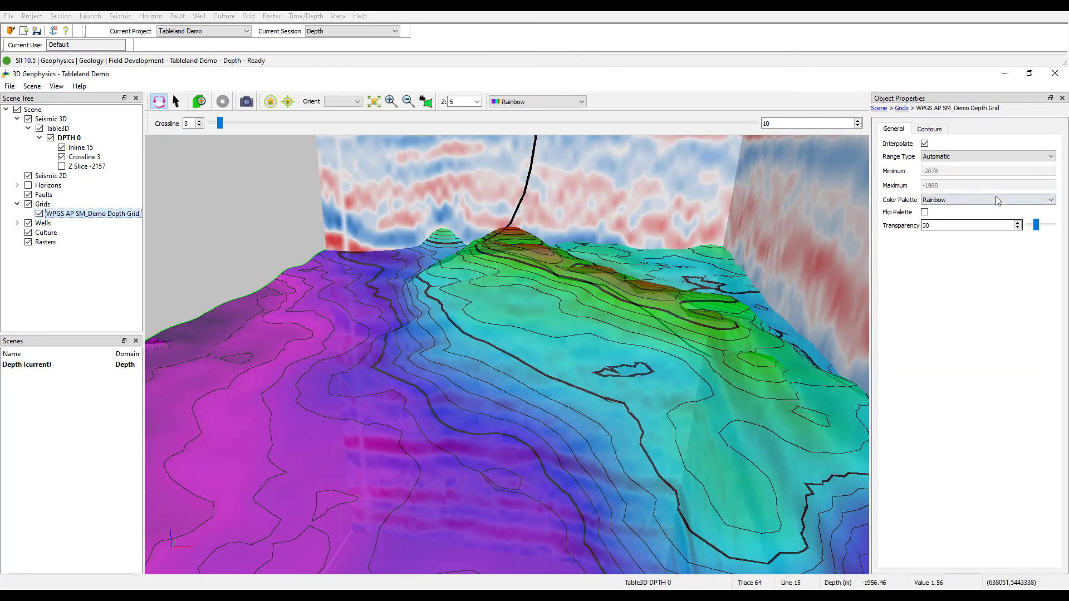
mouse_move(1022, 226)
mouse_down()
mouse_move(1045, 226)
mouse_move(1036, 227)
mouse_up()
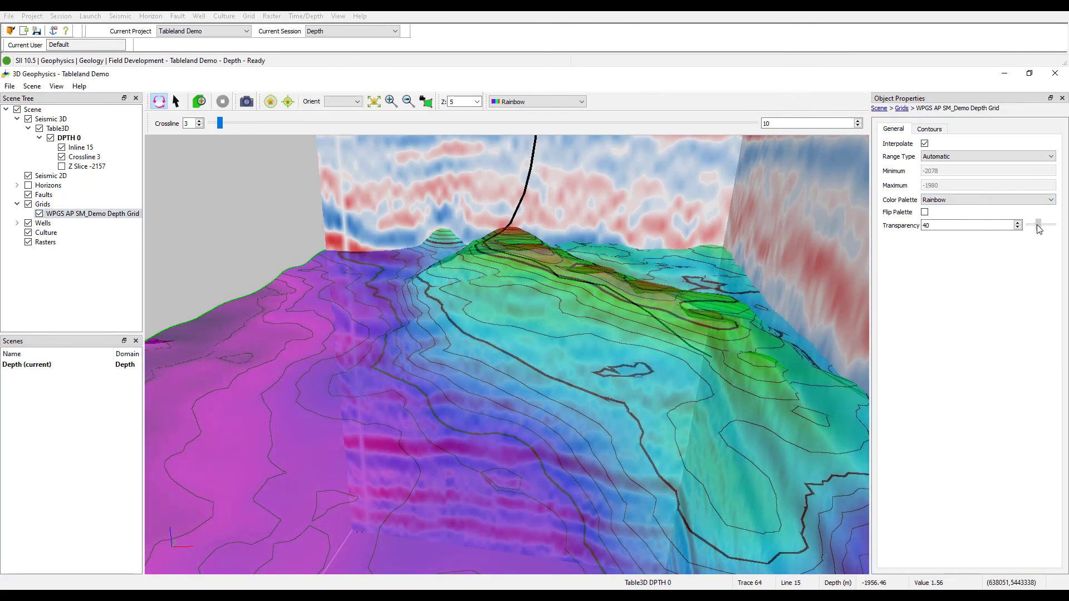
mouse_move(723, 313)
mouse_down()
mouse_move(541, 281)
mouse_move(489, 381)
mouse_up()
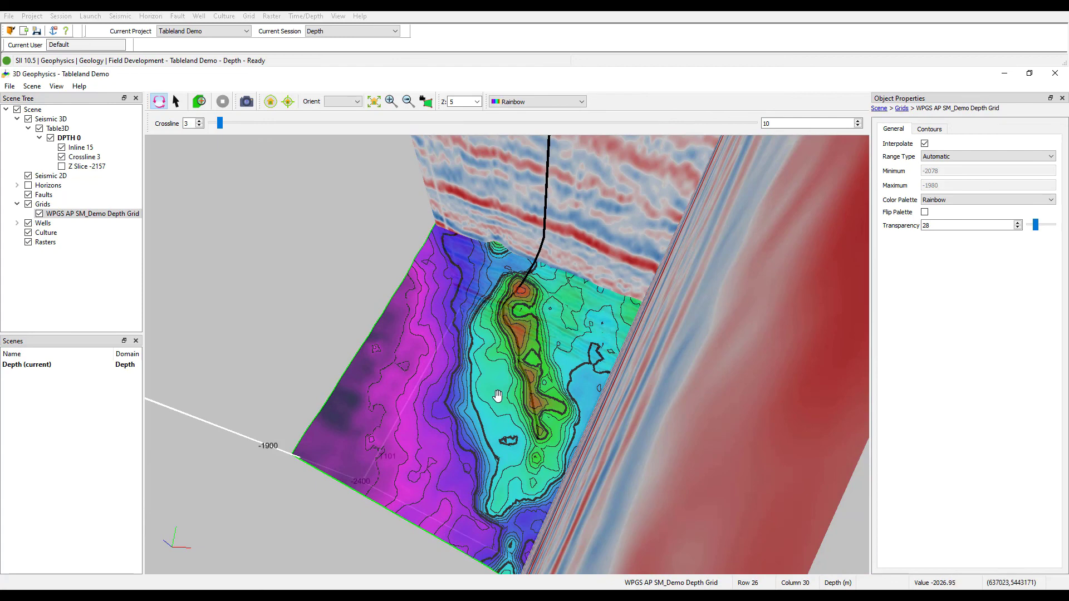
mouse_move(521, 468)
mouse_down()
mouse_move(624, 457)
mouse_move(585, 376)
mouse_up()
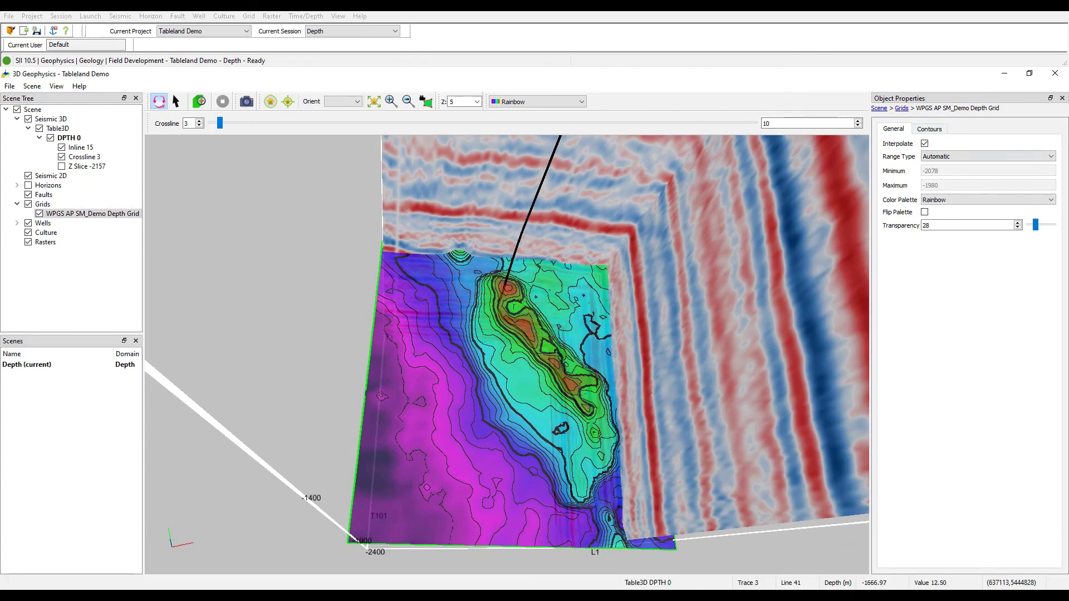